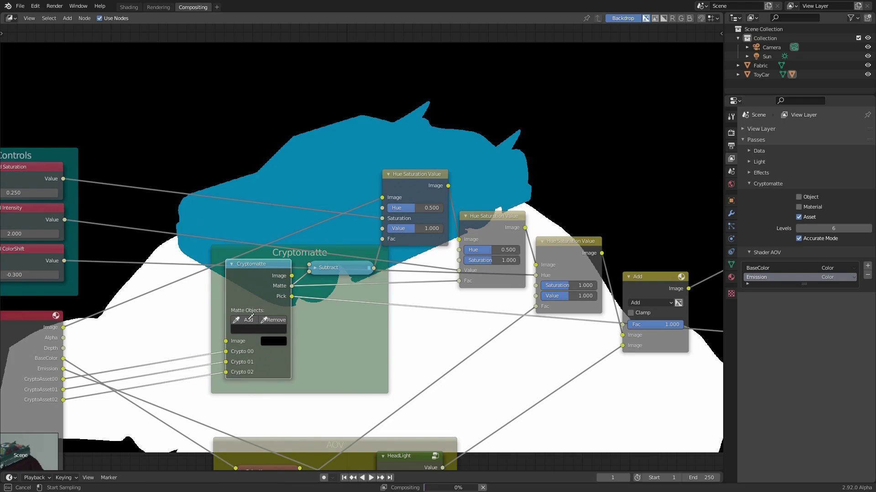
Add the car to the Cryptomatte node's matte objects and lower the Saturation control value
click(293, 172)
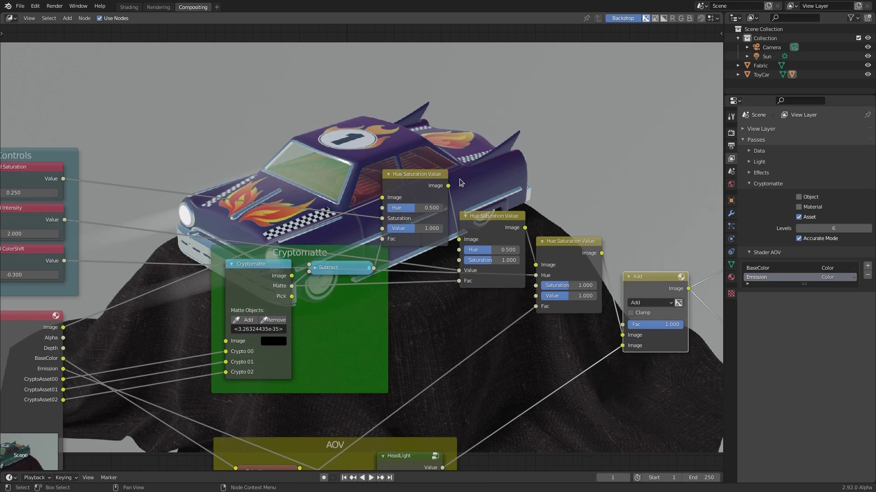
middle_drag(123, 196, 229, 217)
drag(119, 212, 77, 213)
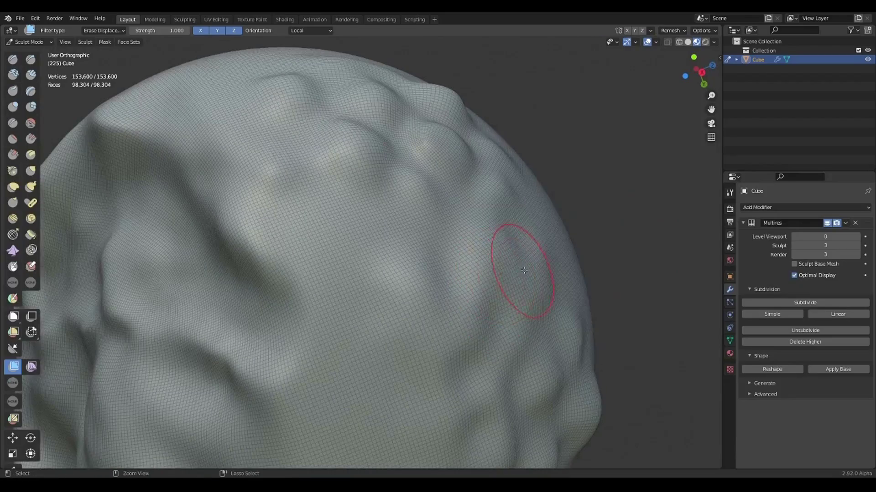
Undo the last Erase Displacement filter on the multires sculpt and run the mesh filter over it again
key(ctrl+z)
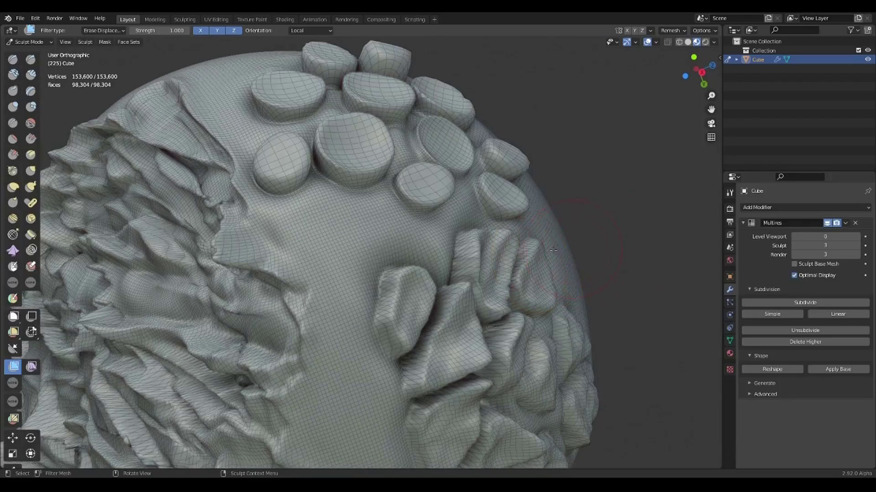
mouse_move(561, 243)
mouse_down()
mouse_move(440, 245)
mouse_move(166, 274)
mouse_move(479, 269)
mouse_move(263, 277)
mouse_move(351, 254)
mouse_move(303, 283)
mouse_move(191, 274)
mouse_move(320, 274)
mouse_up()
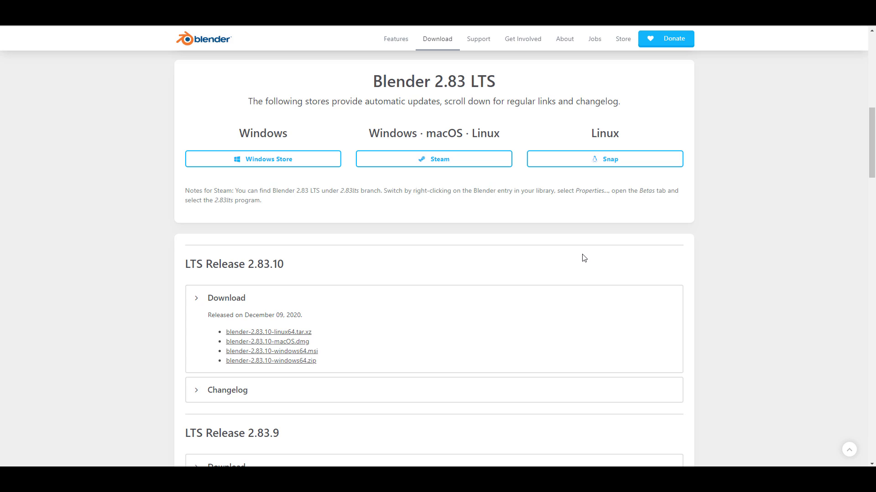
Review the changelog of LTS Release 2.83.10 on the download page and the recent announcements on Blender's Steam page
scroll(424, 303, down, 3)
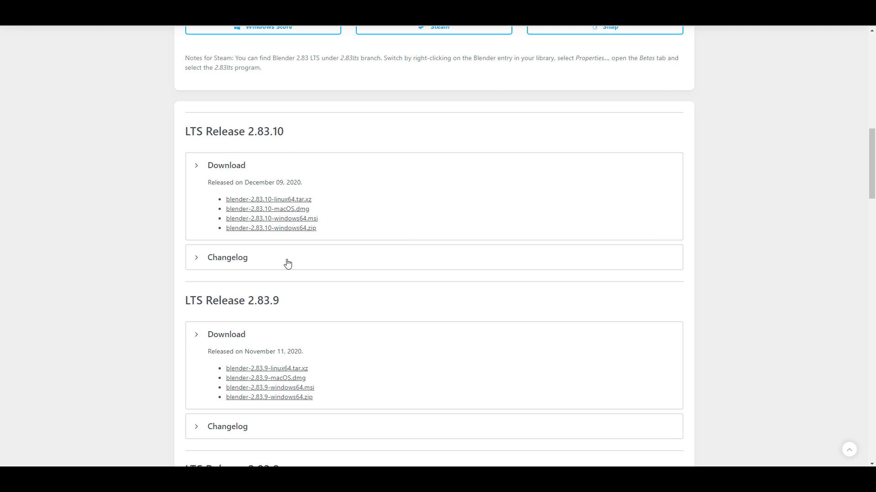
click(221, 259)
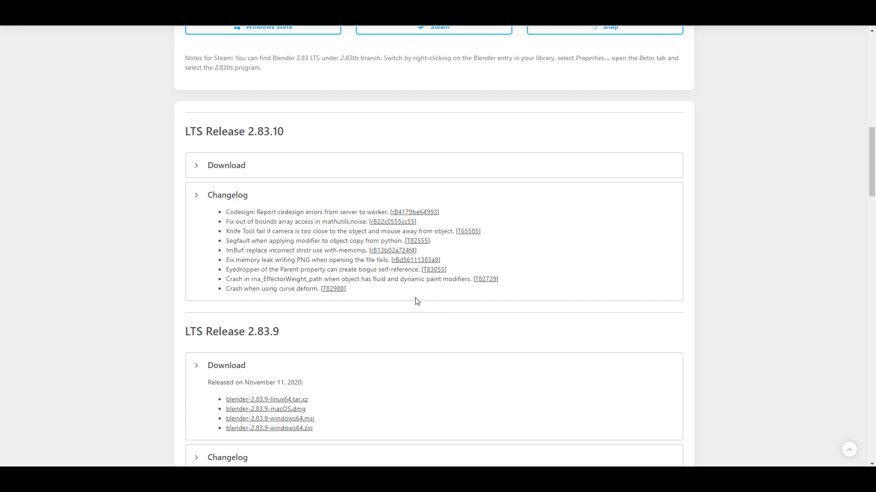
scroll(414, 301, up, 6)
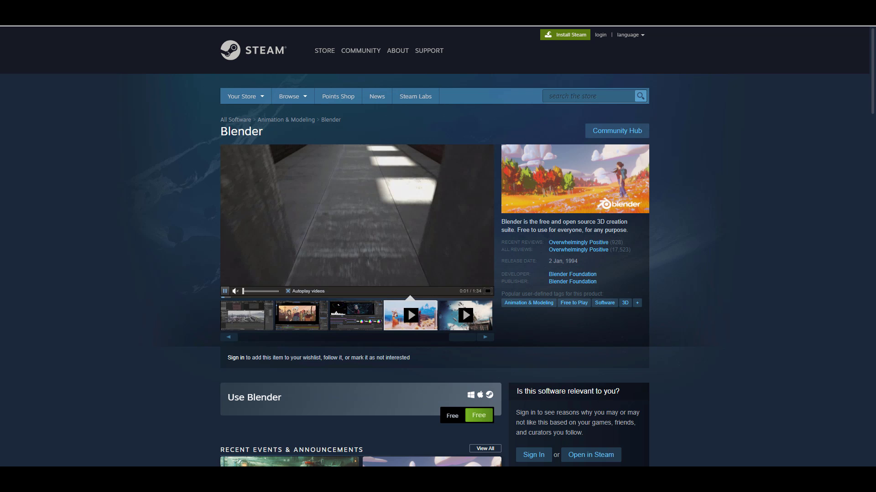
scroll(486, 266, down, 4)
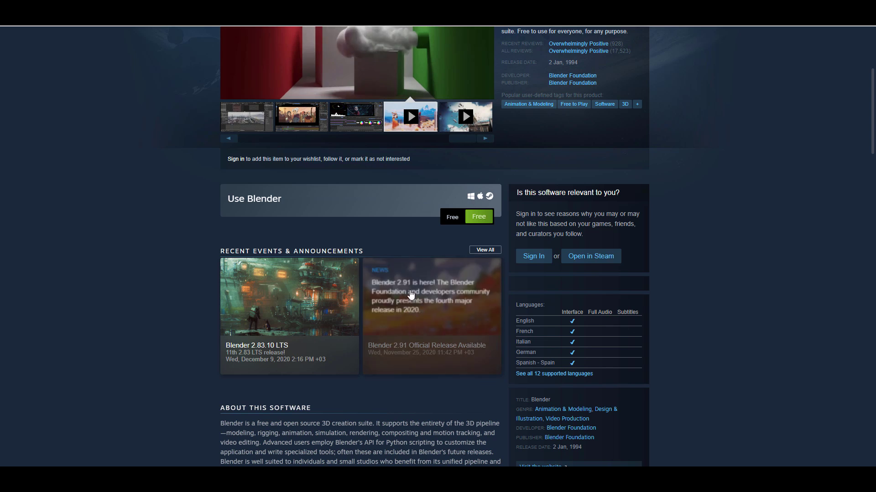
scroll(443, 295, up, 3)
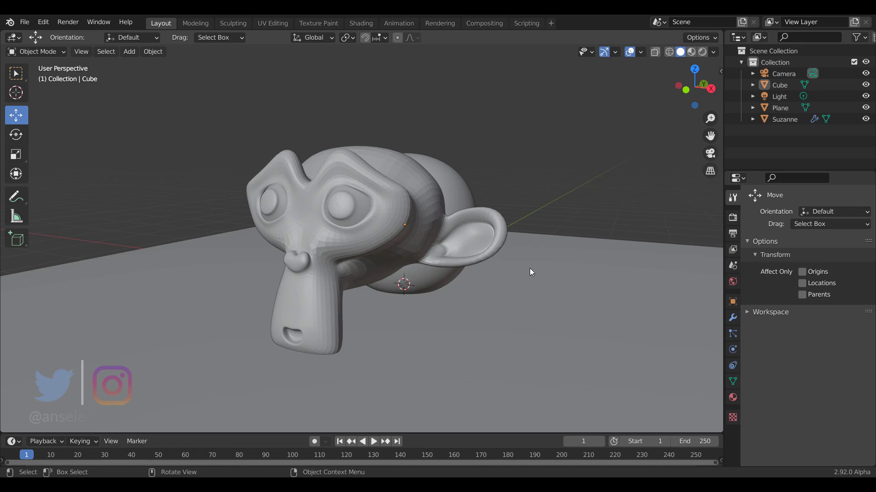
Show the About Blender window in both the master and geometry-nodes builds and dismiss each one
click(10, 21)
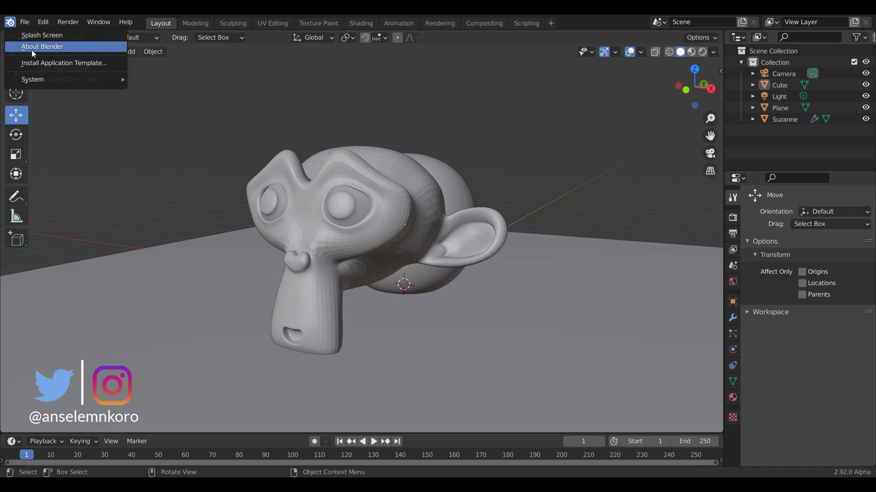
click(31, 47)
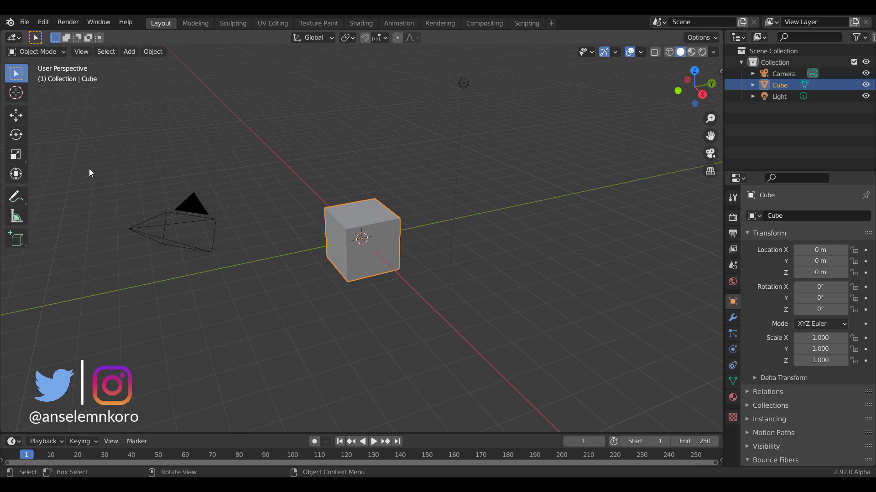
click(11, 22)
click(33, 48)
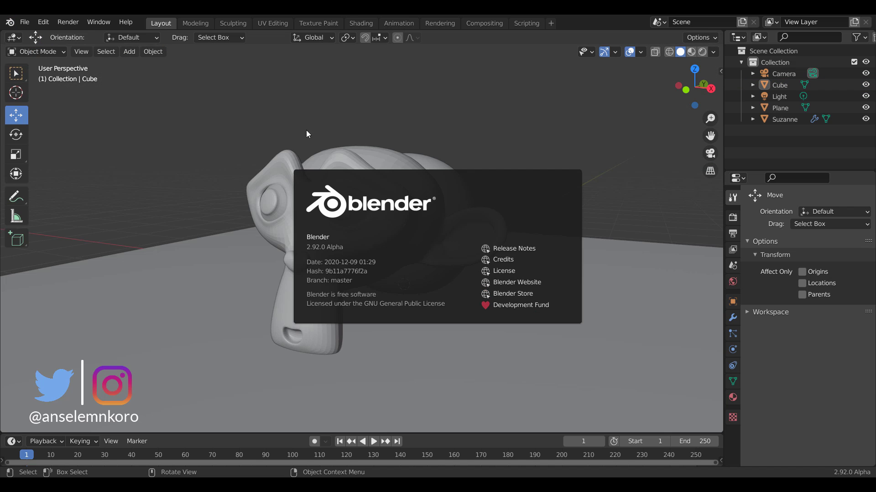
click(347, 121)
middle_drag(347, 121, 398, 226)
scroll(378, 208, up, 3)
scroll(378, 209, down, 3)
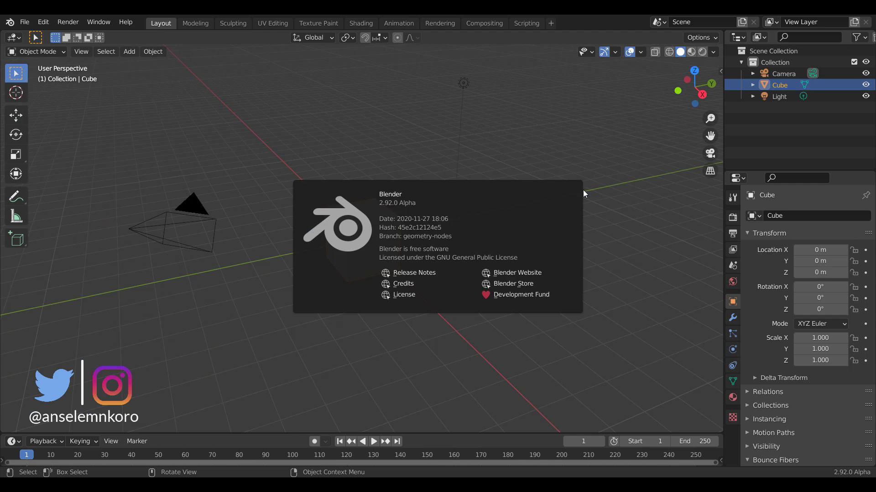
click(582, 189)
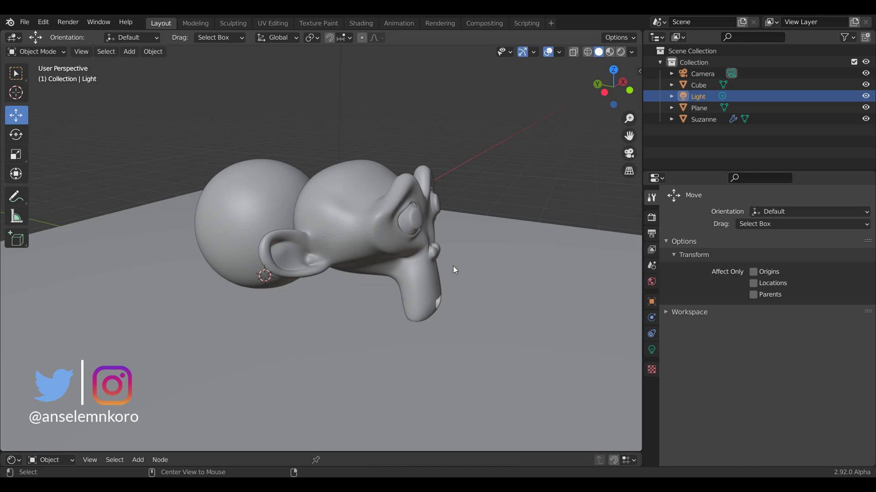
Display Suzanne's mesh data properties and then its modifier properties from the Outliner
middle_drag(467, 278, 449, 266)
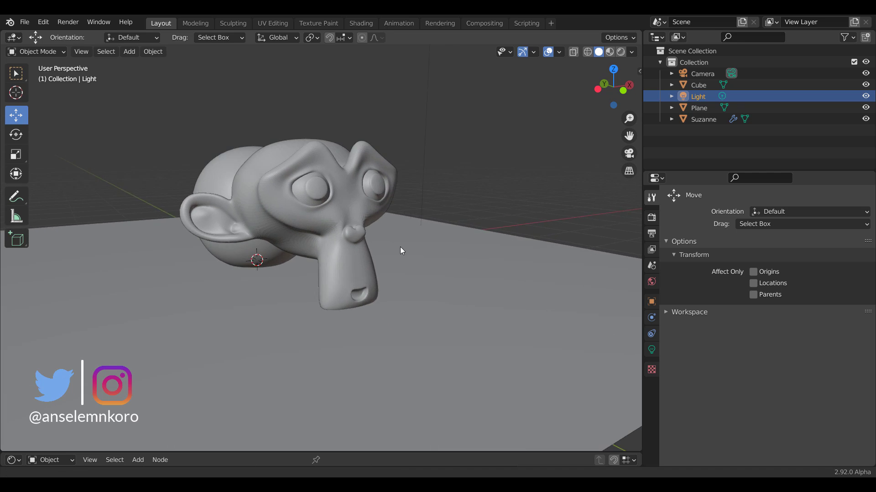
scroll(401, 247, up, 3)
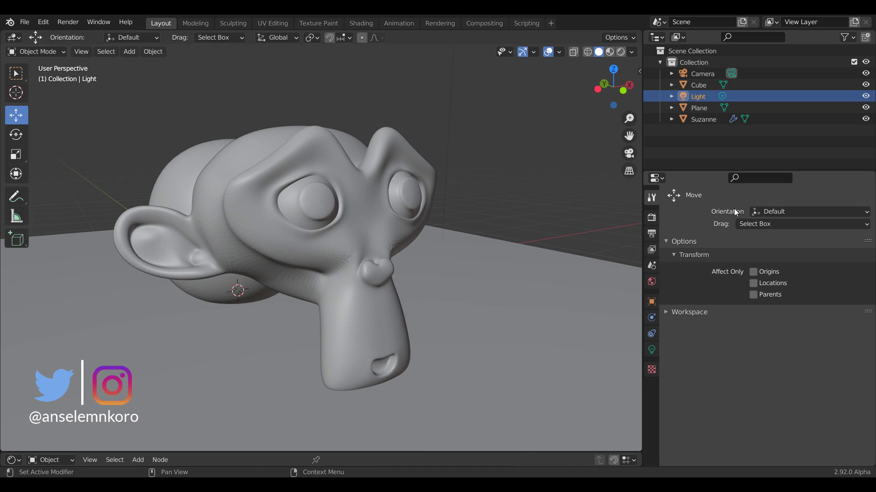
click(745, 120)
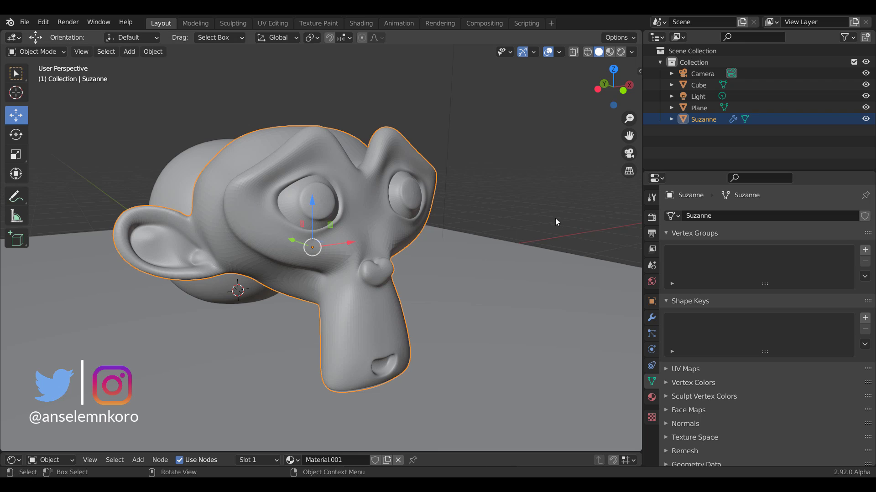
click(733, 119)
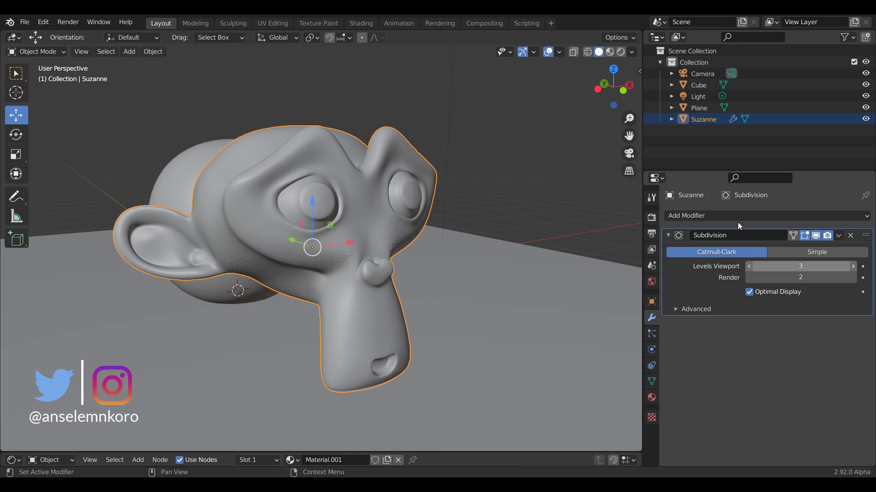
Expand Suzanne's Outliner hierarchy down to the Subdivision modifier and collapse it again
click(672, 119)
click(709, 142)
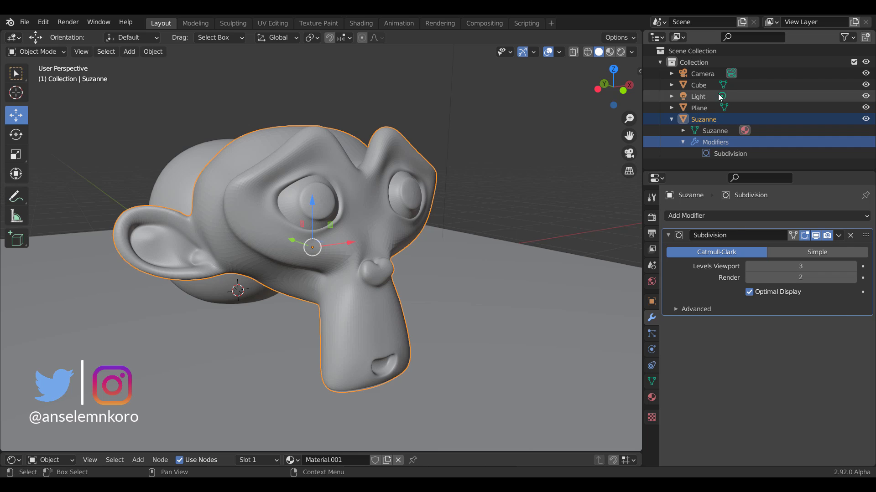
click(672, 120)
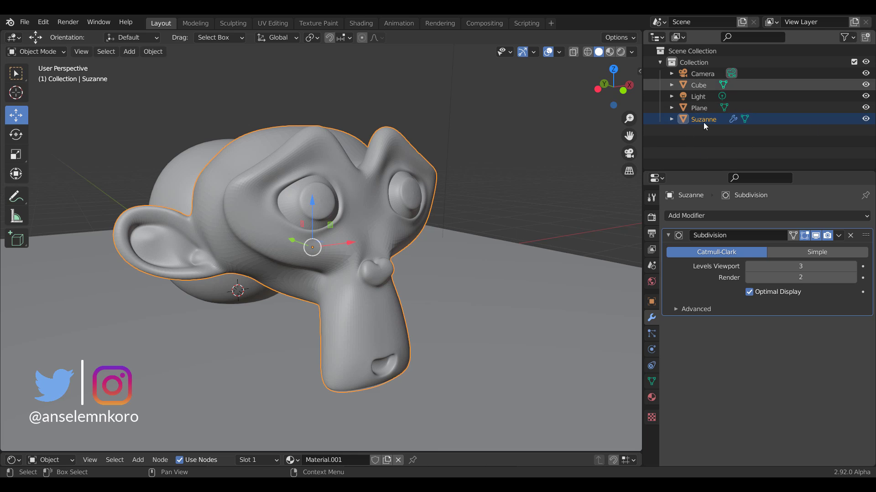
Display the object data properties of the Light, the Camera and the Plane from the Outliner
click(723, 97)
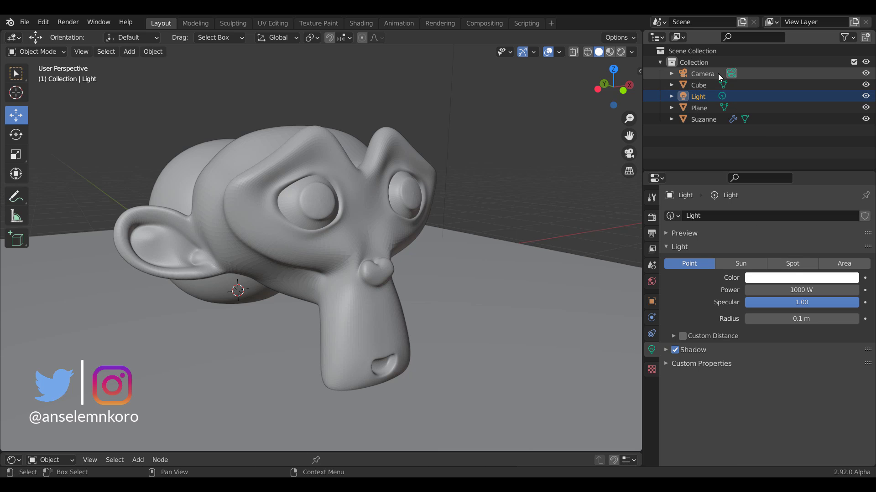
click(703, 73)
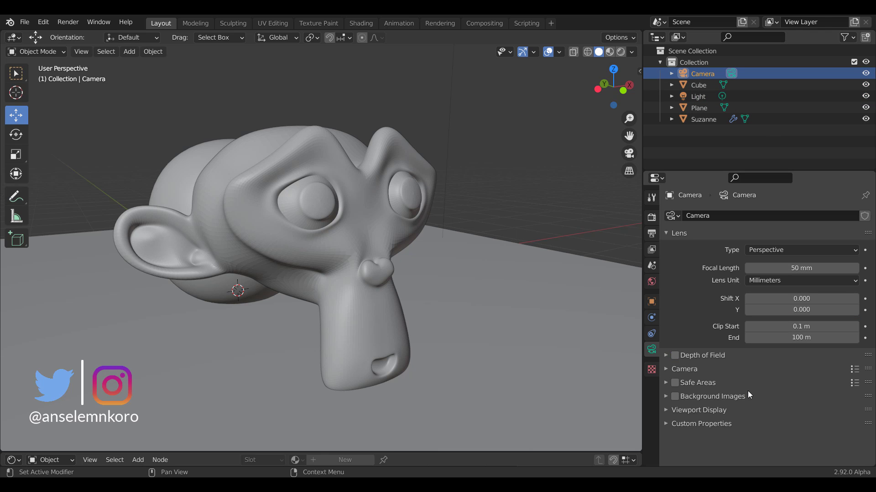
click(702, 108)
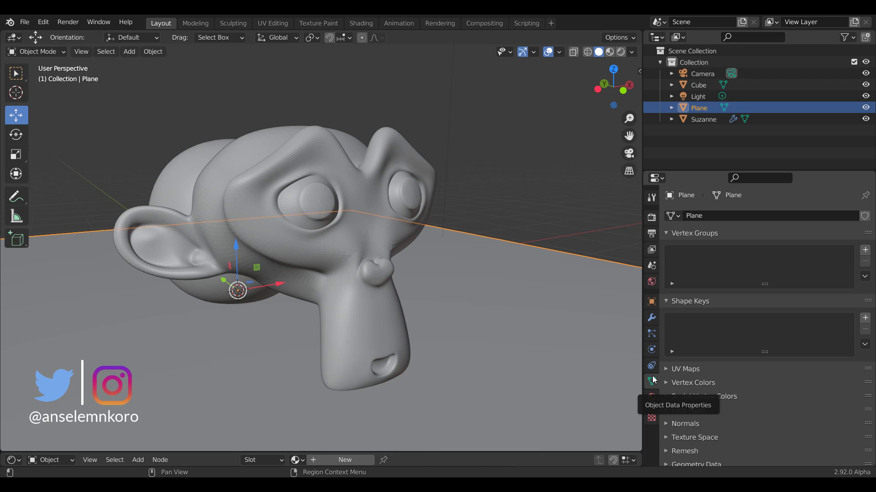
Display the object transform properties of Suzanne, Cube, Light, Plane and Camera in turn from the Outliner
click(684, 119)
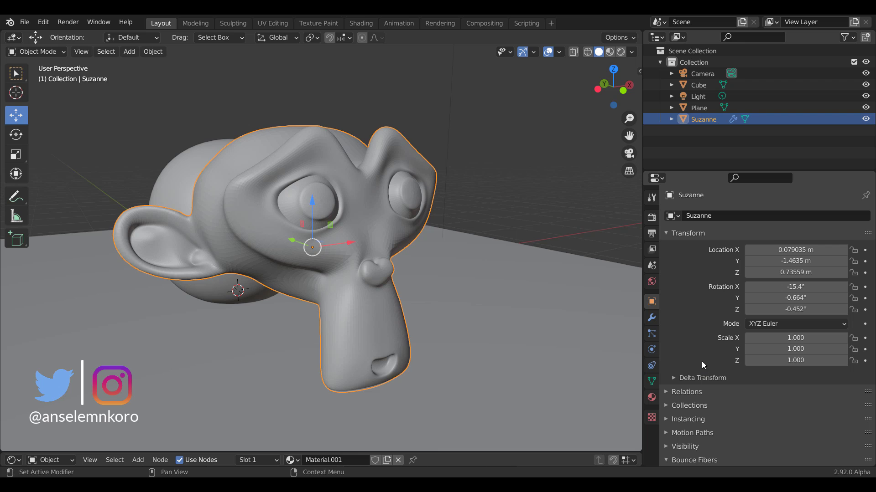
click(694, 84)
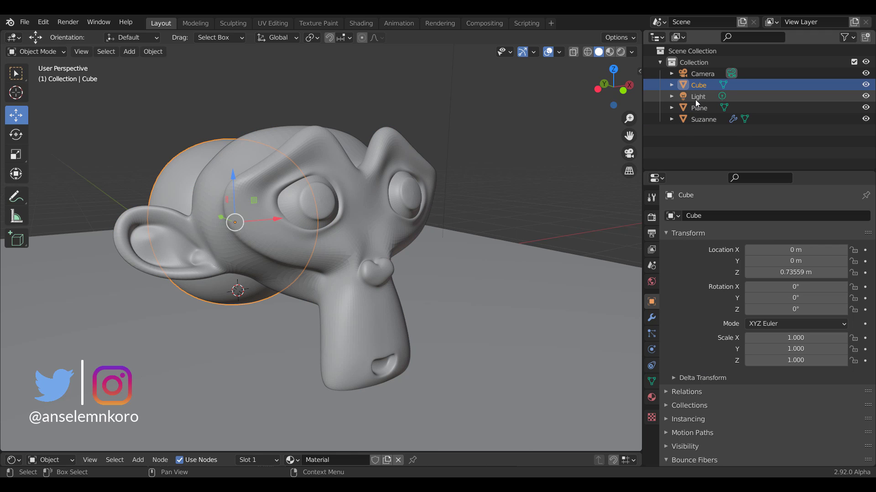
click(694, 98)
click(697, 108)
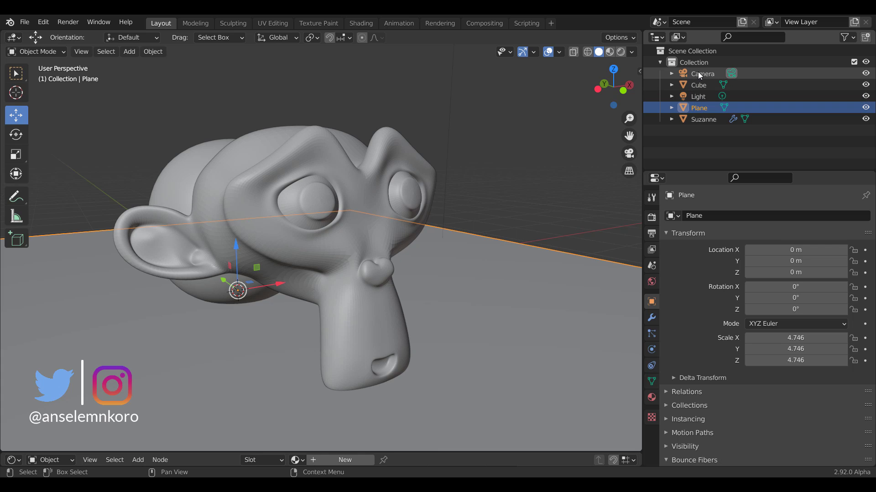
click(697, 73)
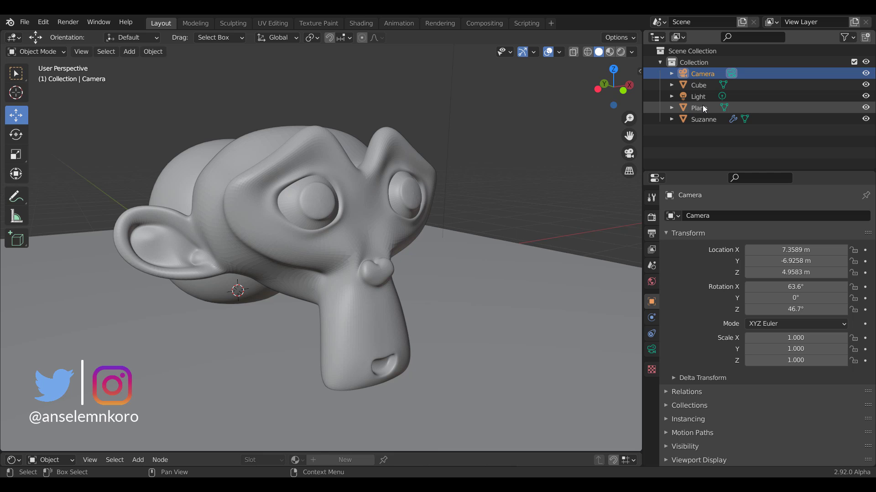
Switch from the data properties of Plane, Light and Camera to the object properties of Cube and Camera
click(724, 112)
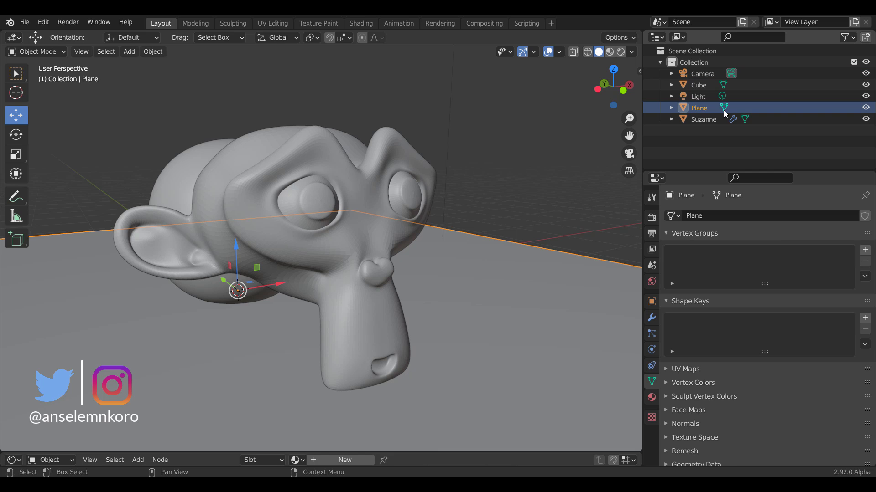
click(698, 101)
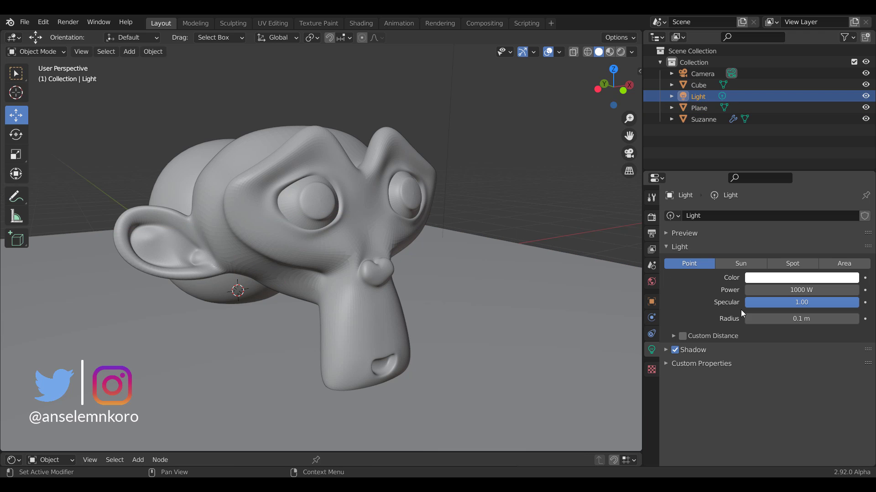
click(701, 74)
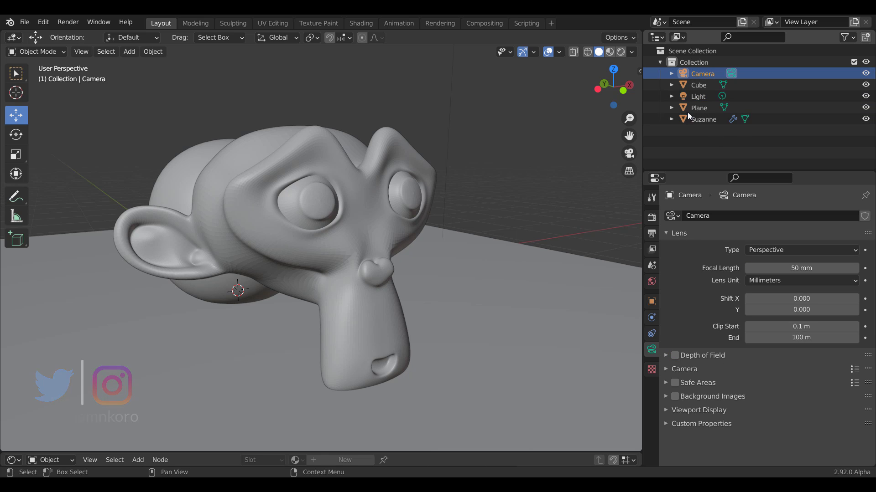
click(683, 84)
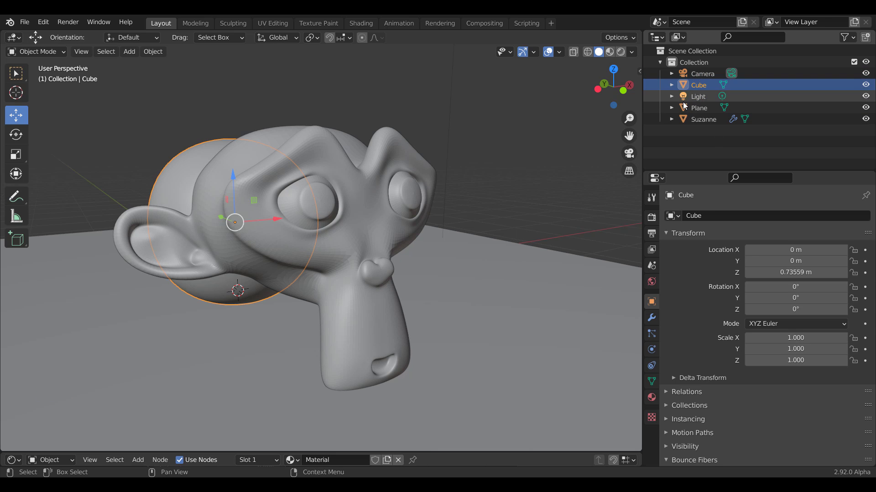
click(700, 77)
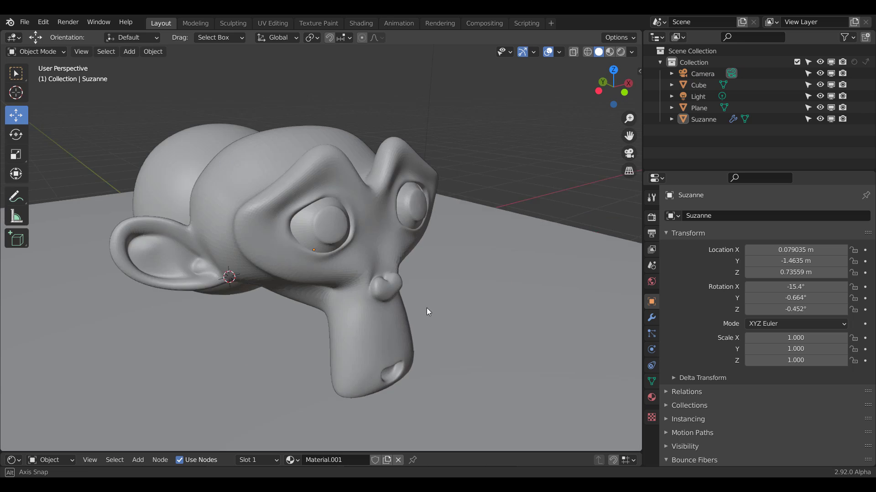
Filter mesh objects out of the Outliner and invert its Visible object filter
middle_drag(426, 308, 465, 287)
click(847, 37)
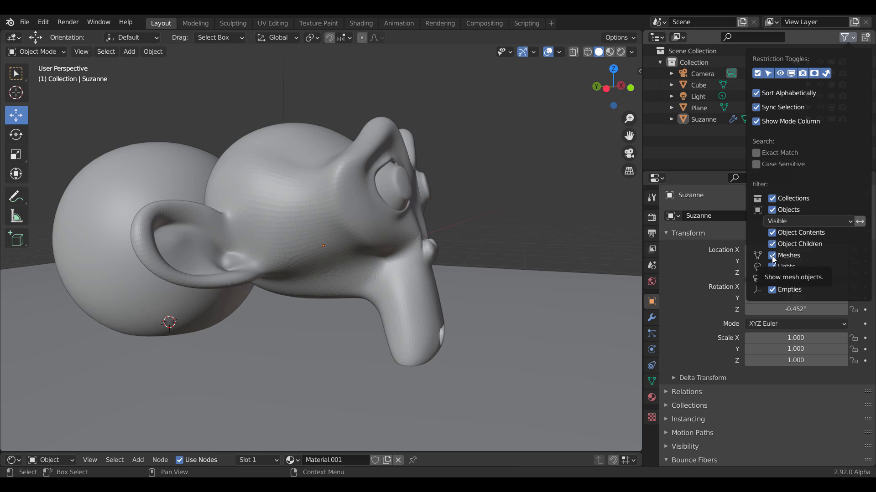
click(772, 256)
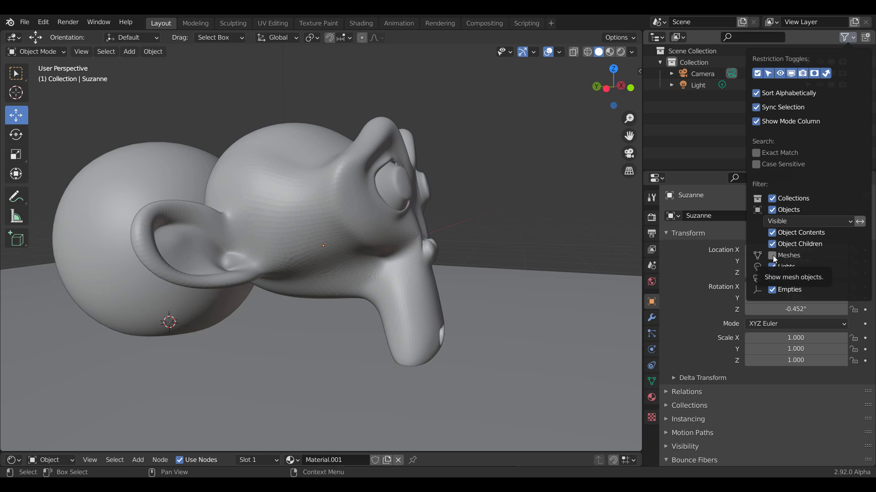
click(861, 222)
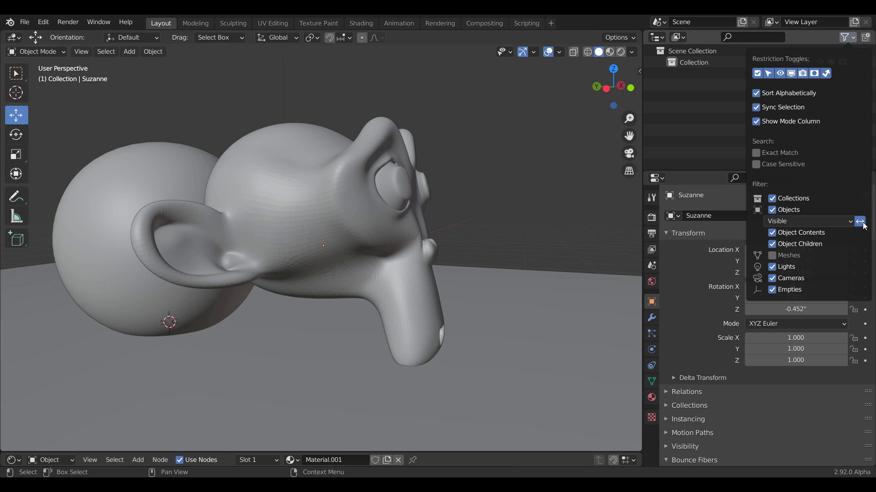
Include mesh objects in the Outliner filter again and turn off the inversion of its Visible object filter
click(781, 255)
click(860, 221)
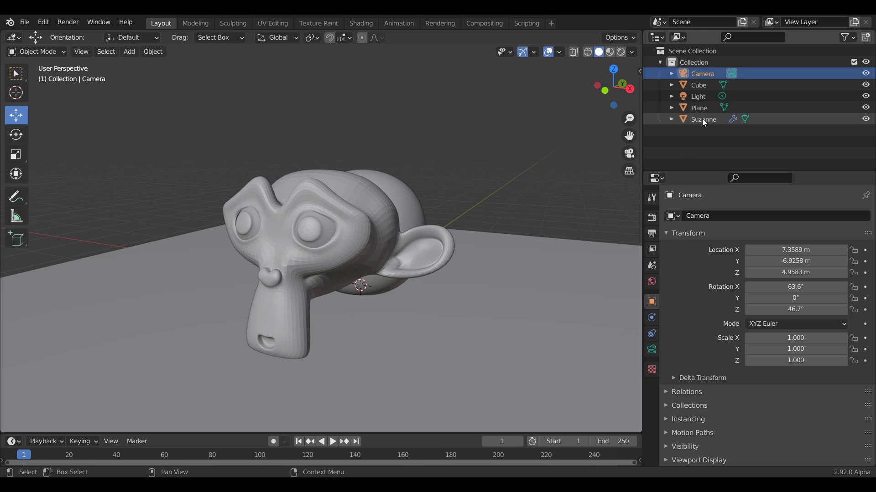
Select Suzanne in the Outliner and create a new material for it
click(702, 119)
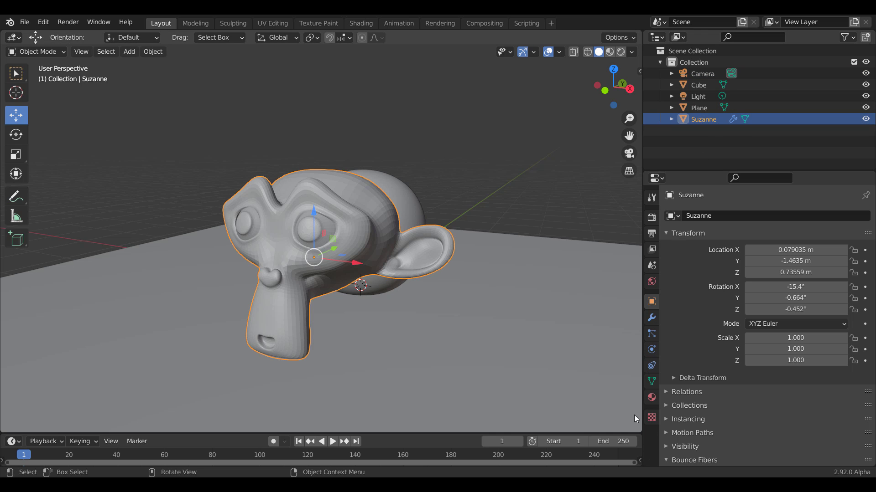
click(652, 398)
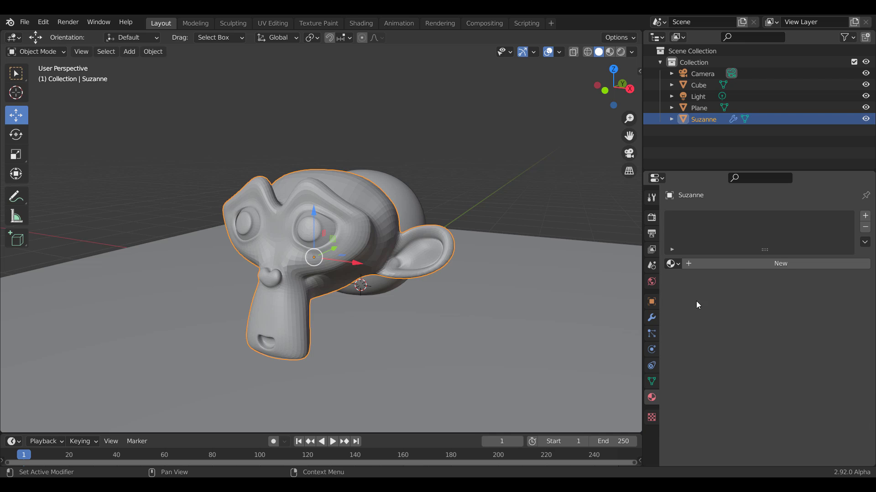
click(737, 266)
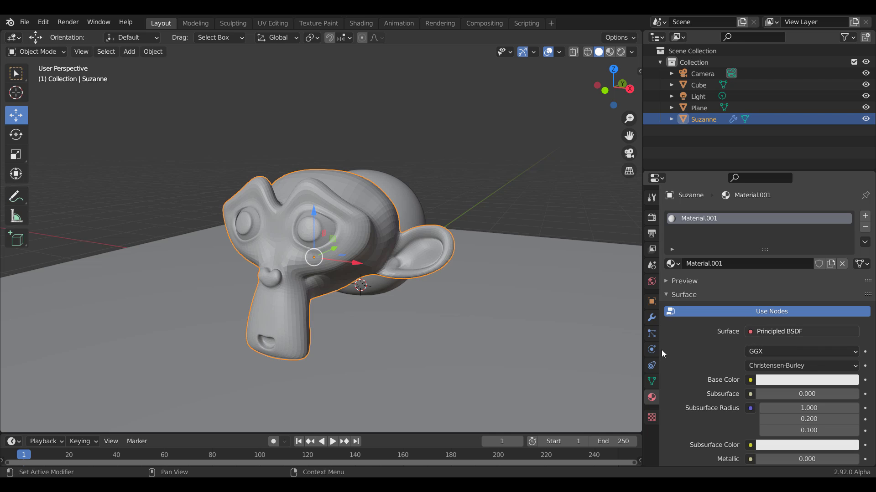
Enlarge the timeline area below the viewport and turn it into a Shader Editor showing Suzanne's material nodes
drag(408, 434, 407, 252)
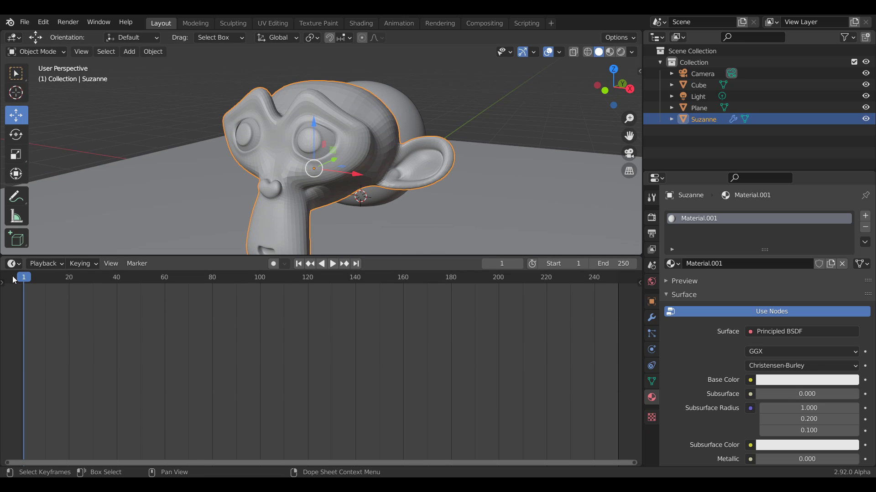
click(14, 264)
click(37, 370)
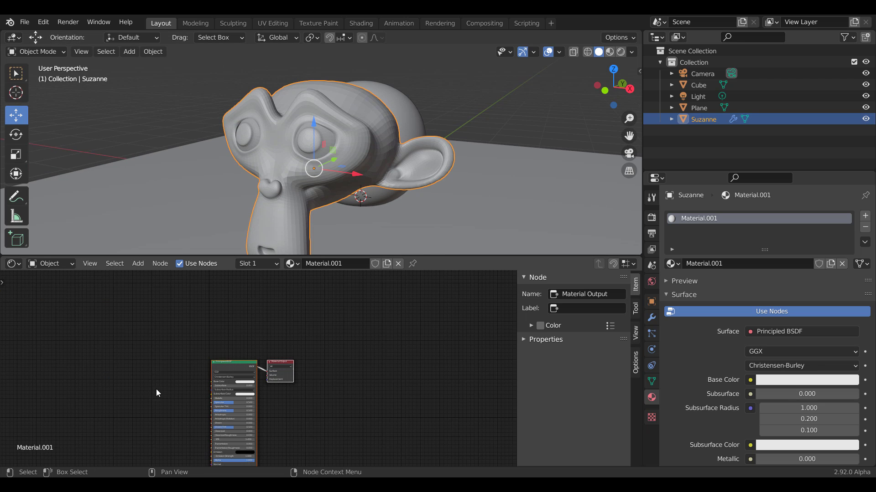
scroll(318, 387, up, 6)
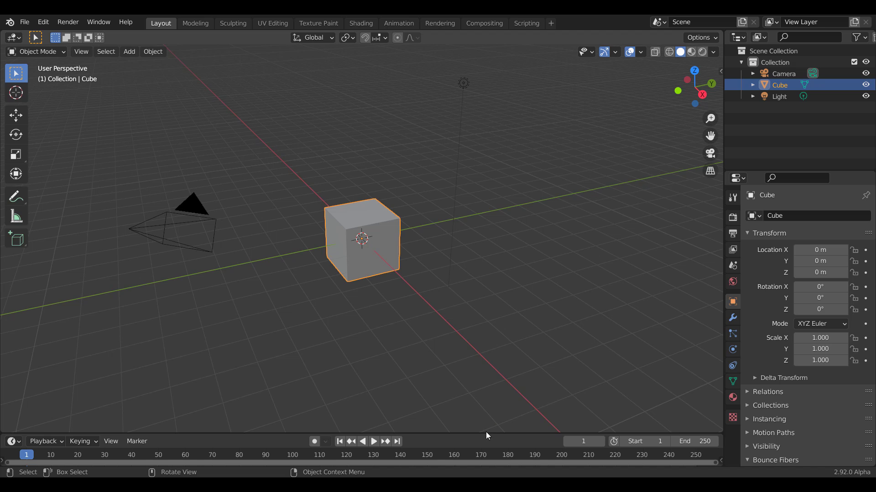
In the default cube scene, show the Cube's material properties and turn the enlarged timeline area into a Shader Editor
drag(485, 432, 470, 315)
scroll(362, 192, up, 6)
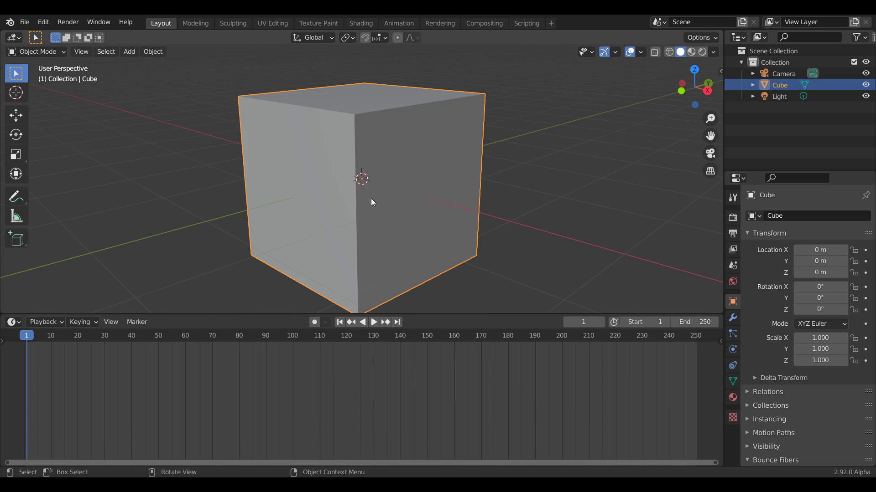
click(733, 397)
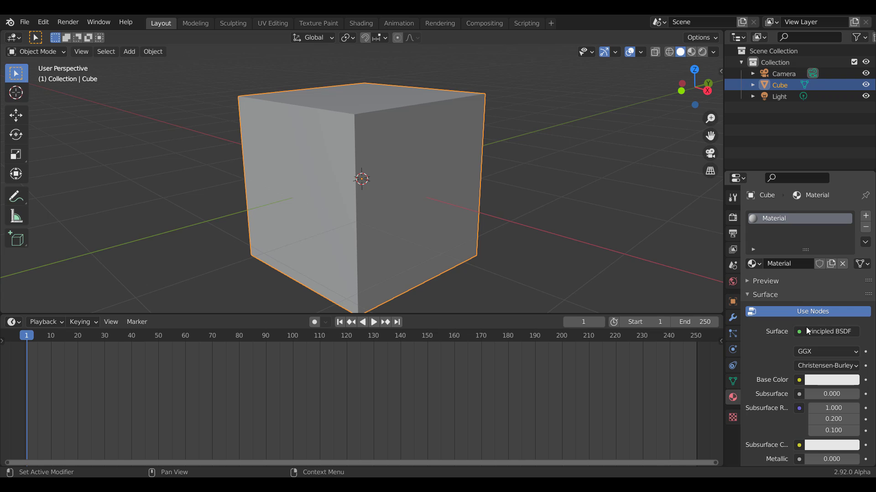
click(24, 347)
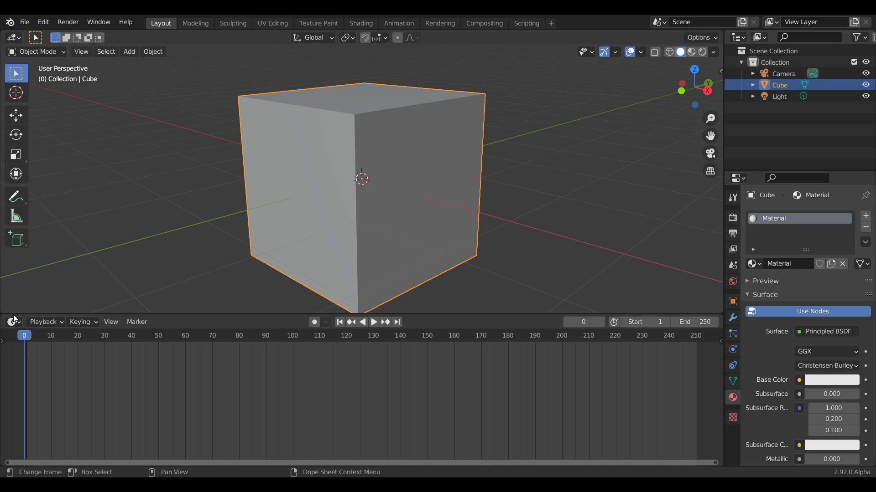
click(13, 322)
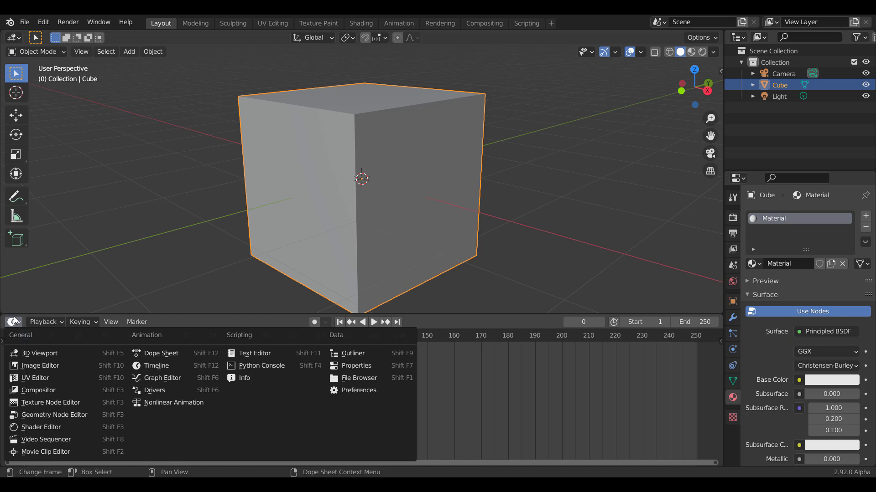
click(55, 427)
scroll(359, 410, up, 7)
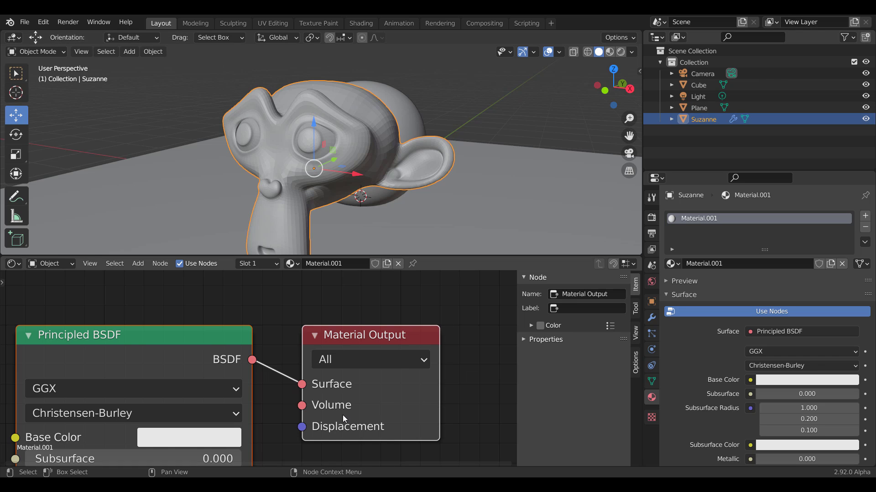
drag(190, 307, 371, 402)
middle_drag(371, 403, 459, 384)
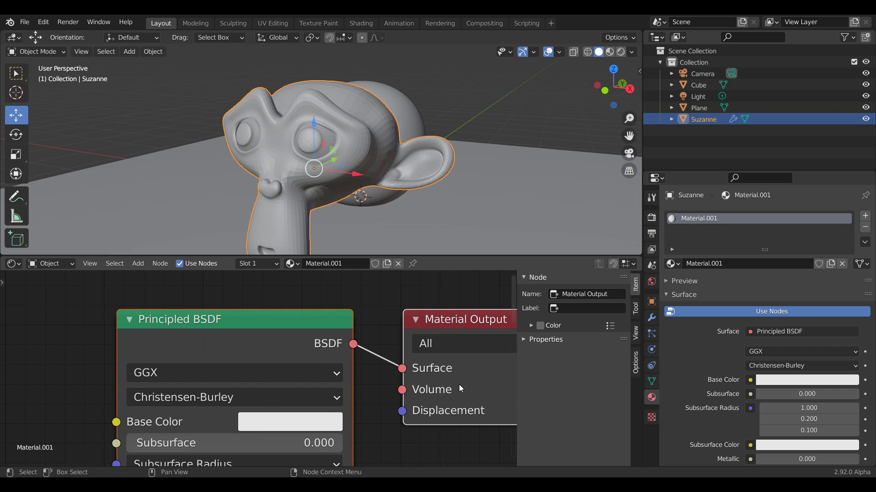
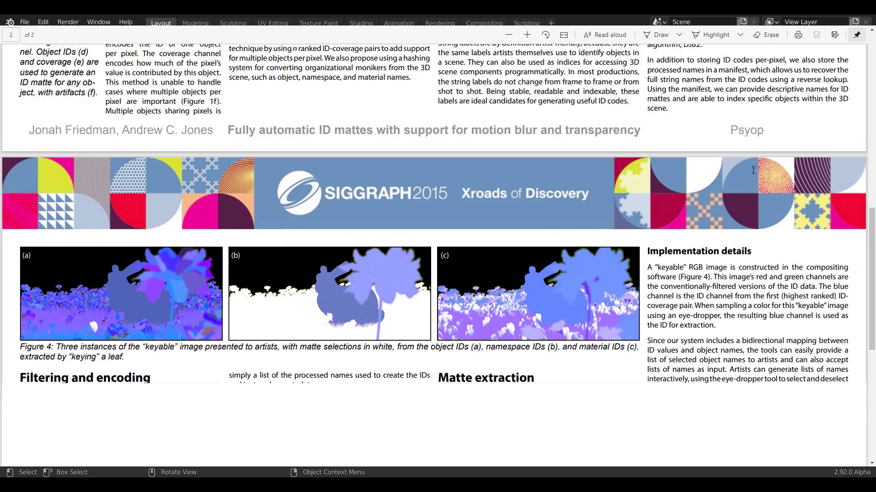
scroll(752, 170, down, 2)
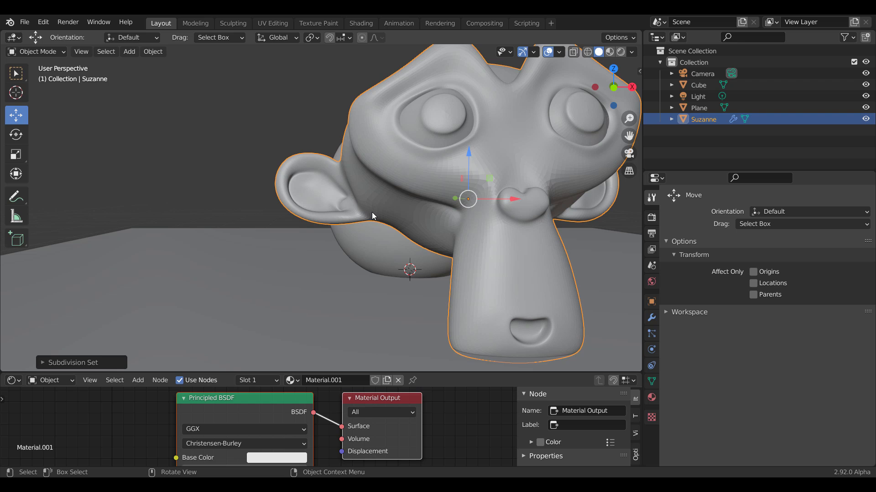
Switch the viewport around Suzanne to Material Preview shading and open its list of render passes
scroll(387, 227, down, 3)
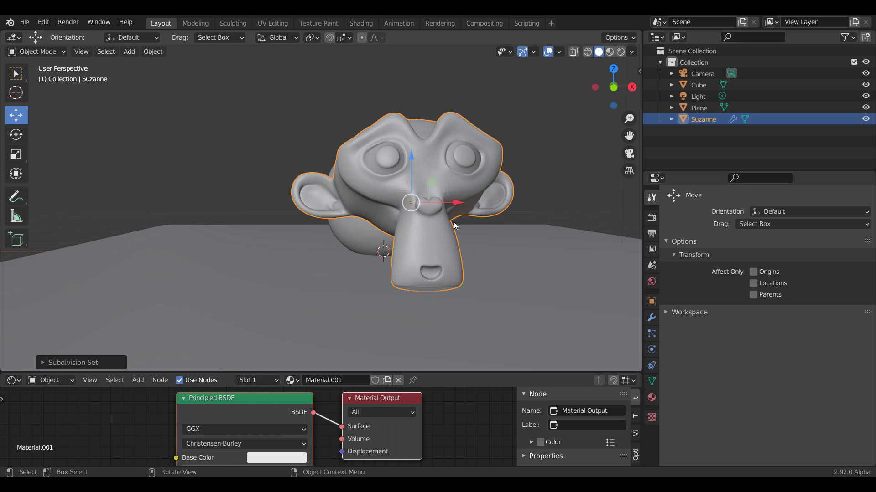
scroll(454, 225, up, 2)
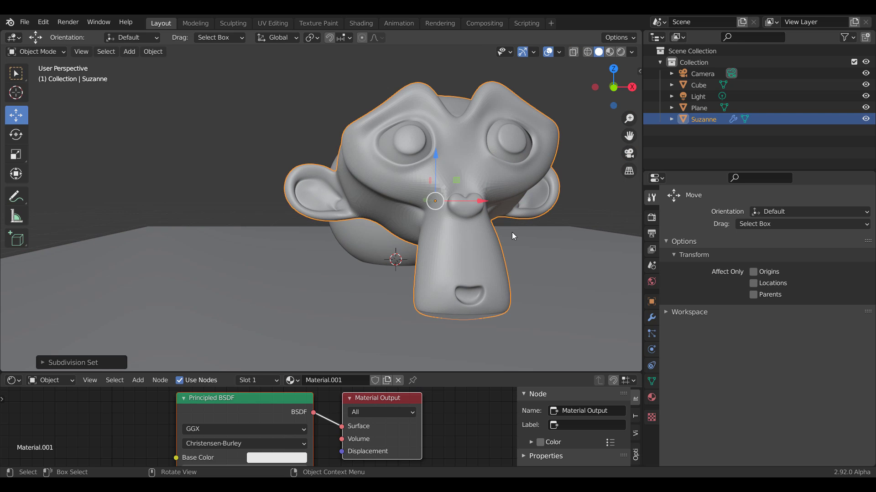
mouse_move(496, 226)
middle_down()
mouse_move(478, 224)
mouse_move(431, 255)
mouse_move(375, 270)
mouse_move(495, 299)
mouse_move(288, 295)
mouse_move(393, 298)
mouse_move(491, 267)
mouse_move(470, 268)
mouse_move(507, 232)
middle_up()
scroll(394, 297, up, 2)
click(608, 52)
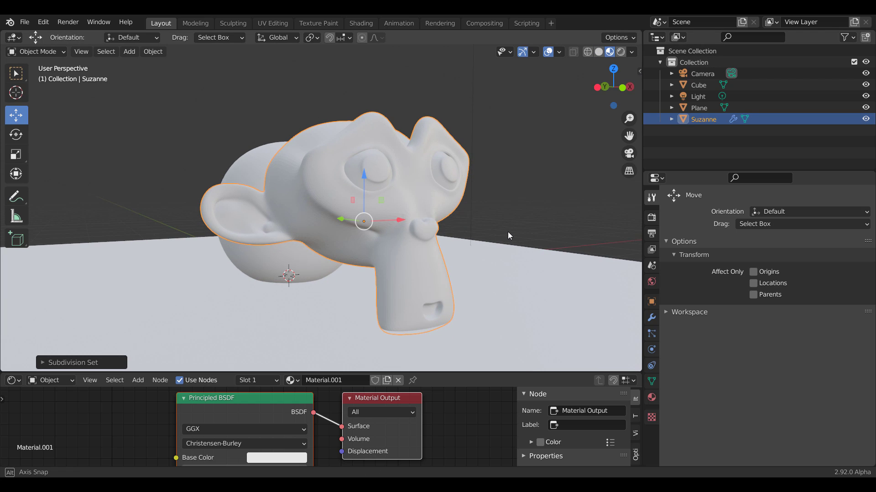
click(631, 54)
click(595, 242)
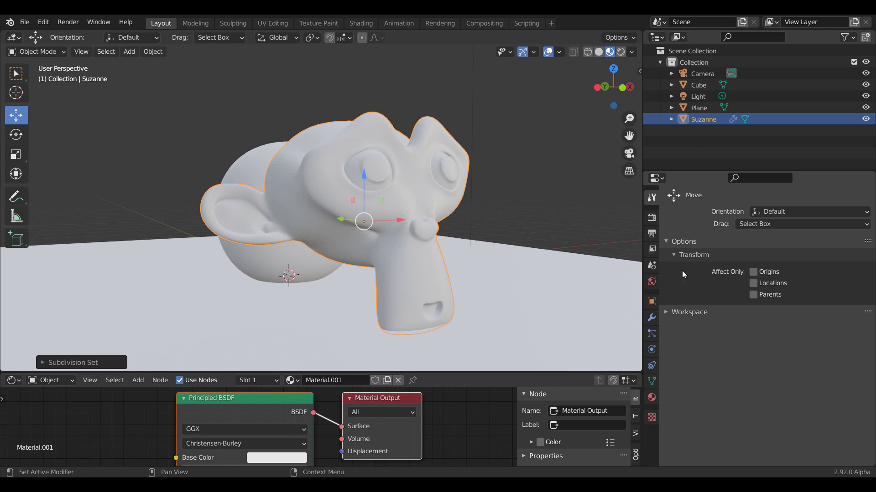
In the View Layer passes, remove the existing shader AOV and add two new ones
click(651, 250)
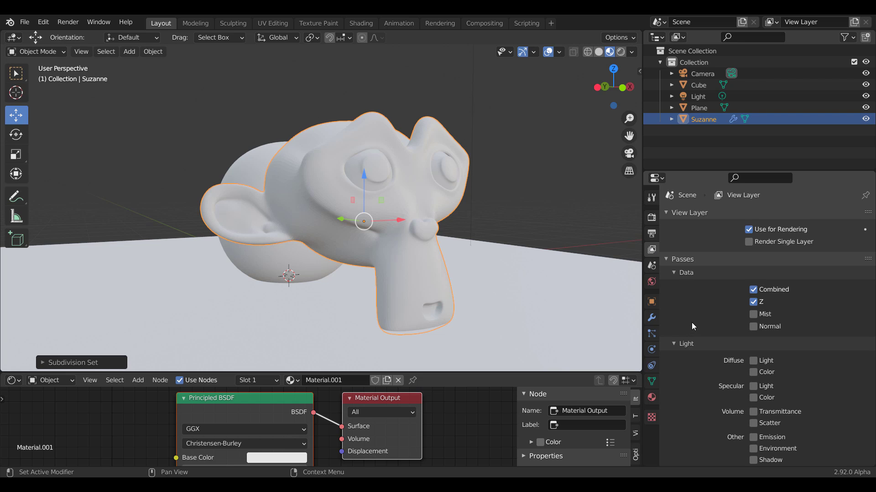
scroll(692, 326, down, 8)
scroll(693, 327, up, 4)
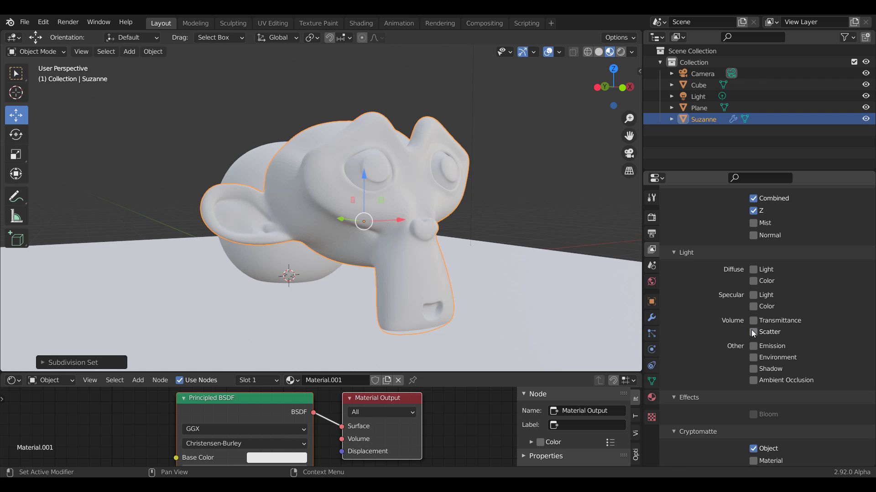
scroll(752, 320, down, 4)
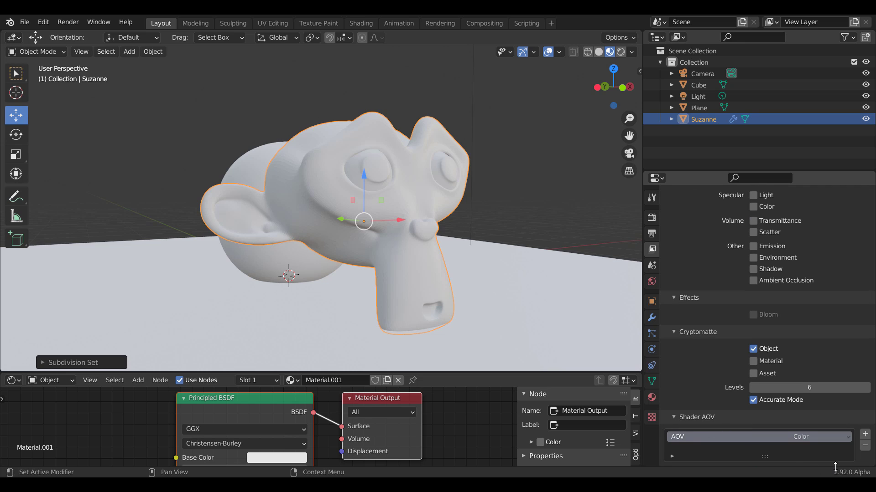
click(865, 446)
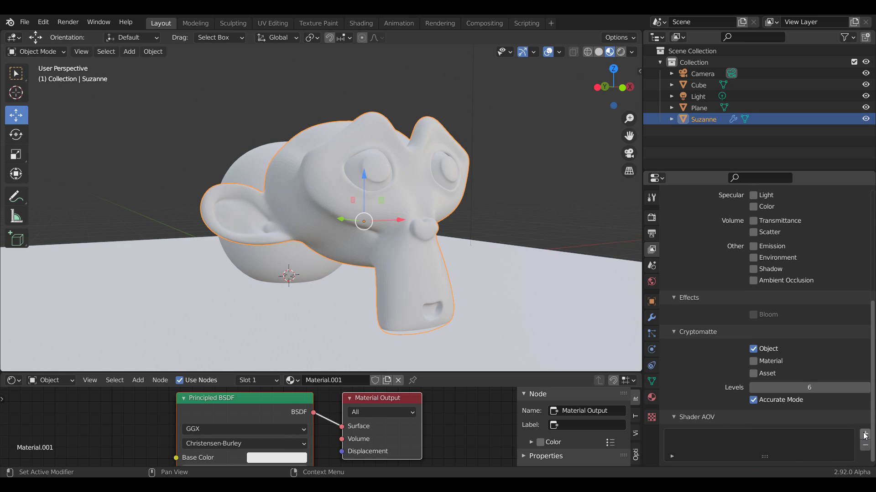
click(865, 434)
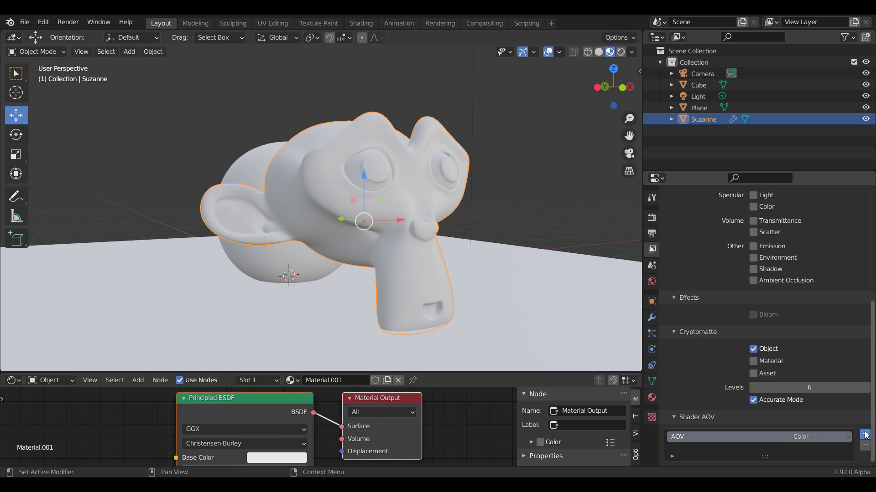
click(865, 434)
middle_drag(130, 448, 160, 399)
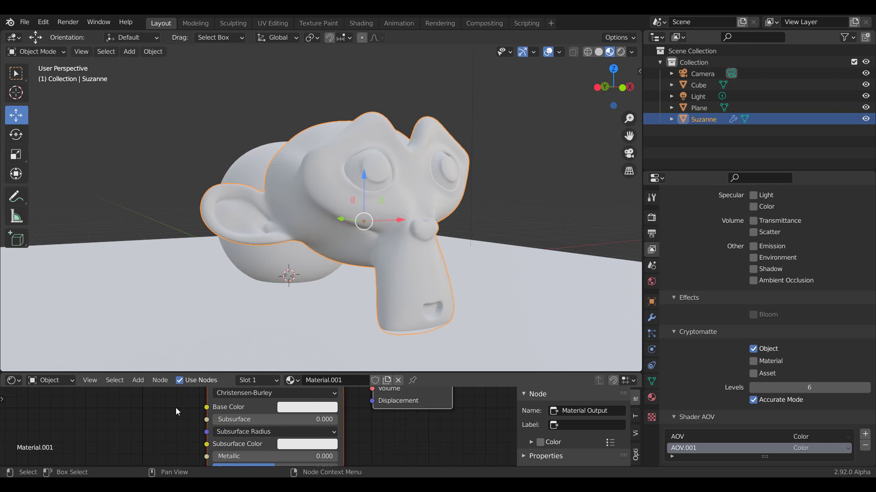
Rename the first shader AOV to BaseColor and the second to Emission, and add a third AOV
click(685, 436)
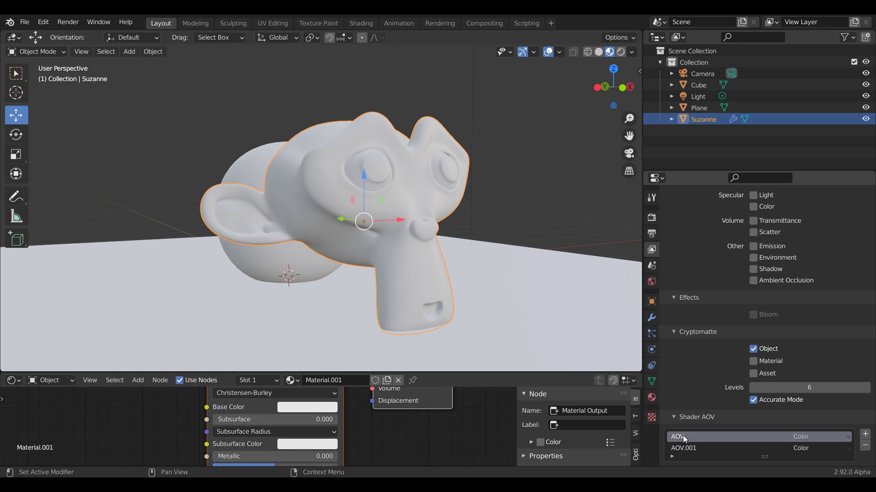
double_click(684, 438)
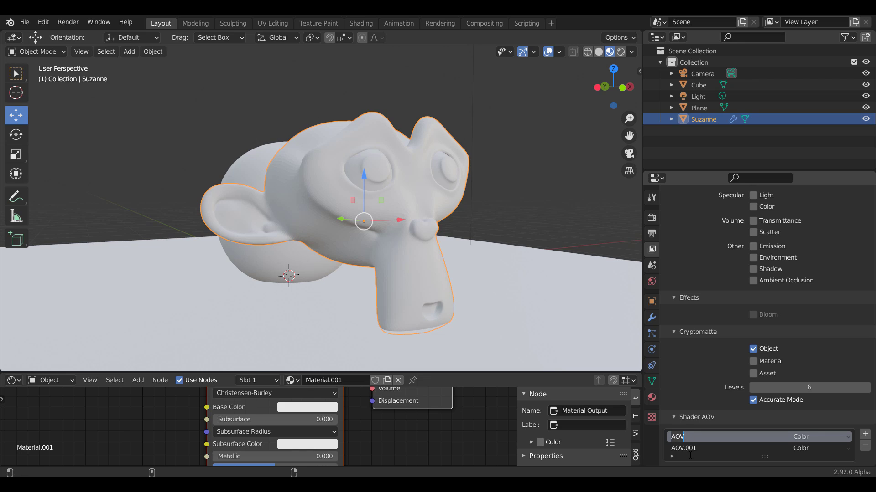
text(BaseColor)
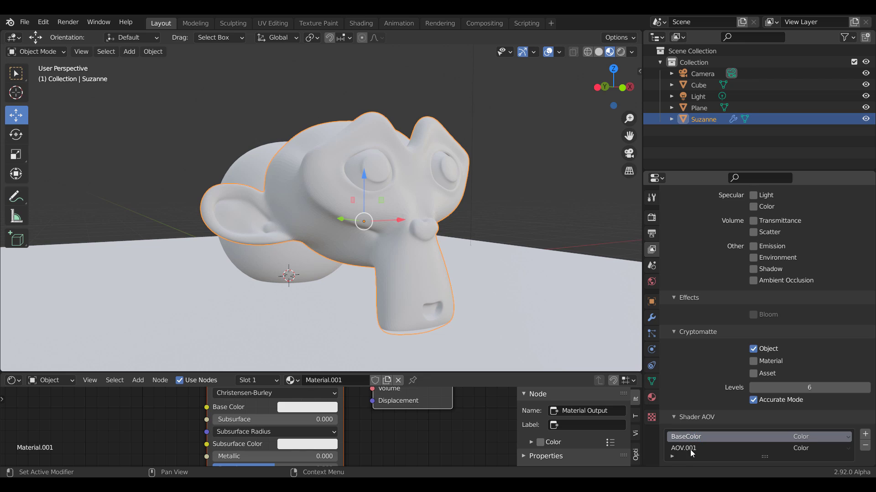
double_click(690, 450)
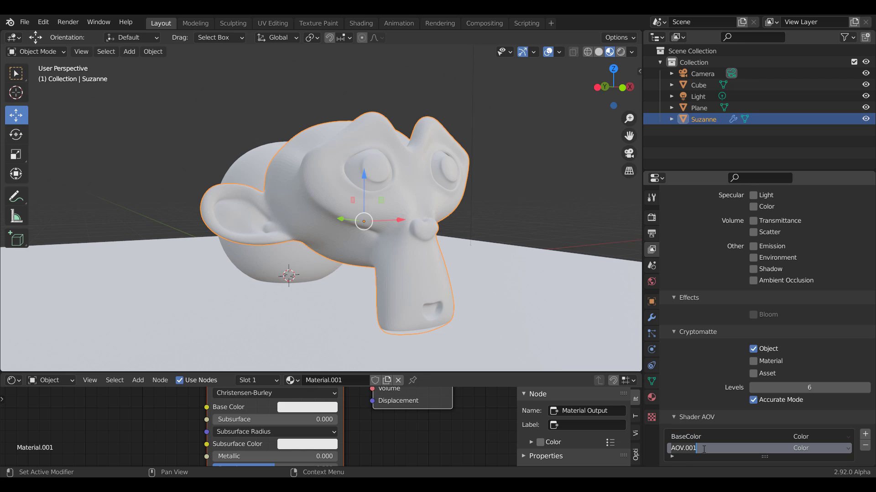
text(Emission)
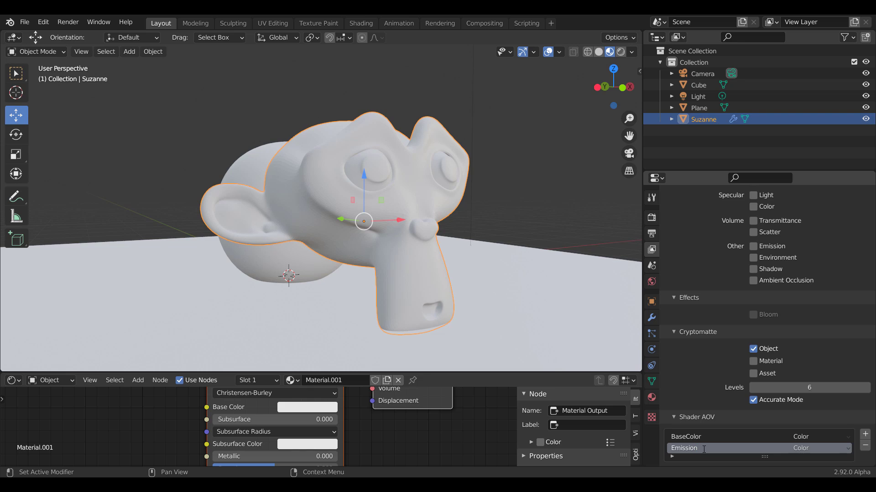
click(865, 434)
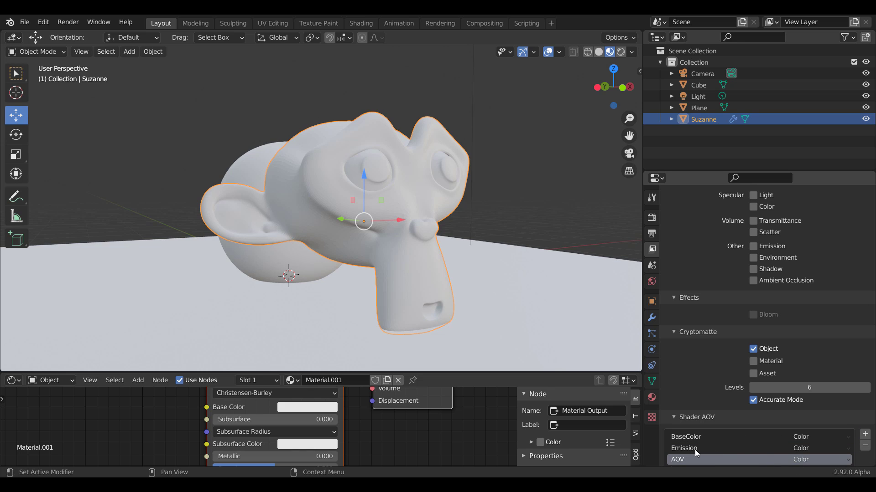
Set the viewport's render pass to the BaseColor shader AOV
click(632, 52)
click(606, 243)
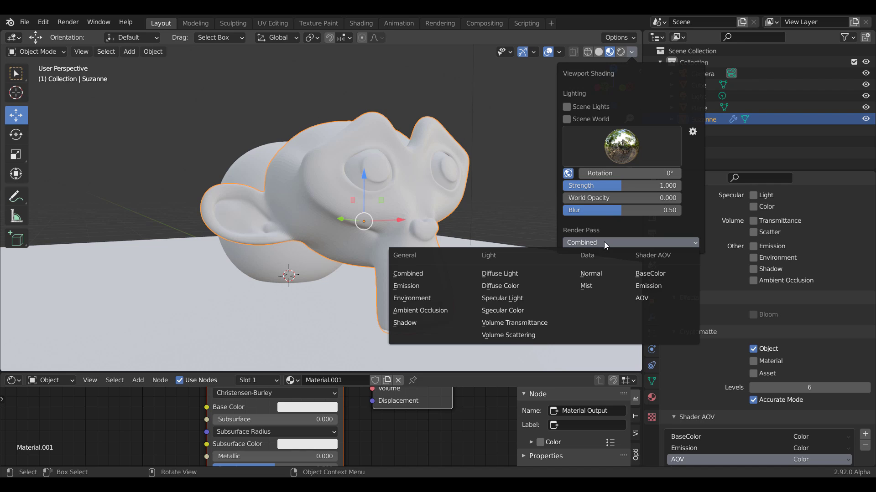
click(653, 273)
click(467, 138)
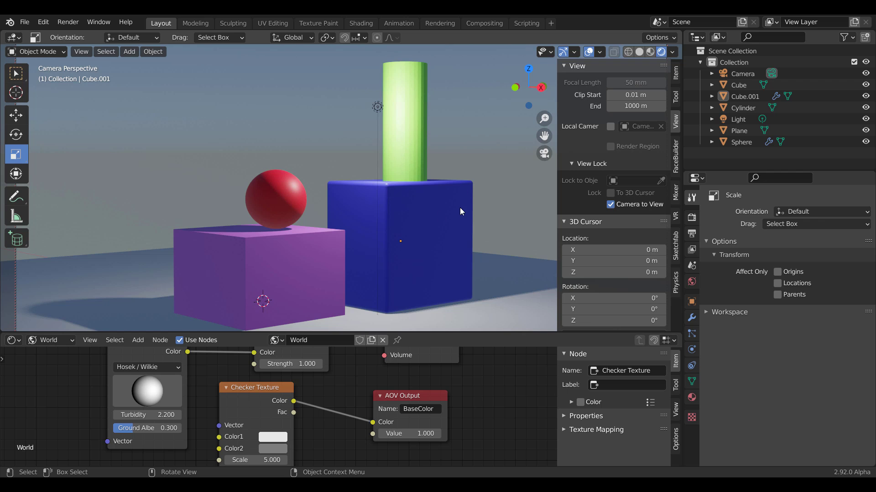
Select the blue cube, and reposition the Checker Texture and AOV Output nodes in the world shader
middle_drag(458, 206, 412, 207)
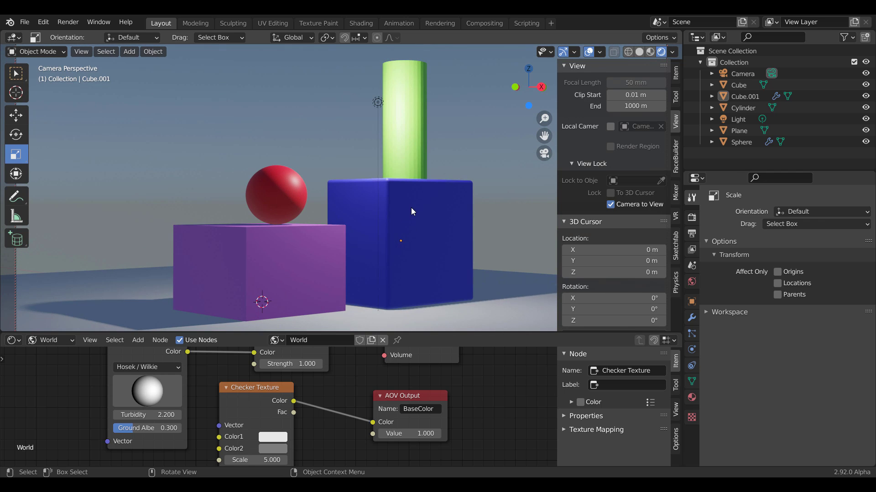
click(411, 207)
click(673, 53)
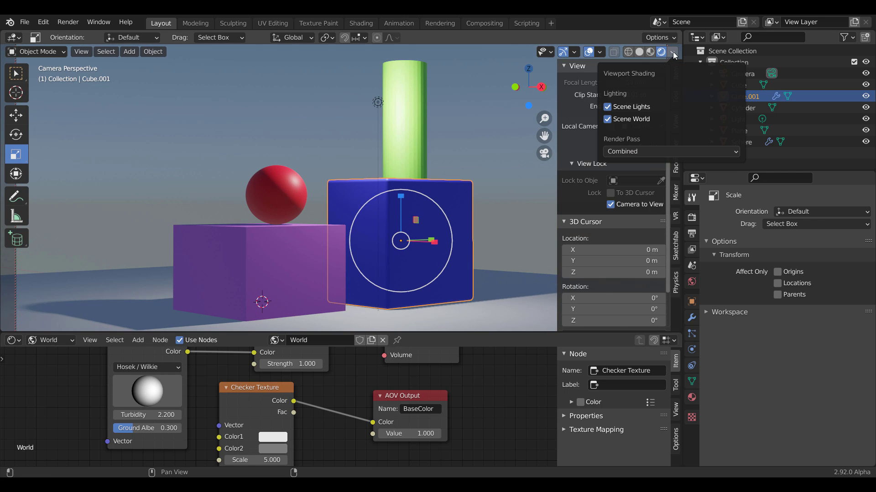
click(693, 150)
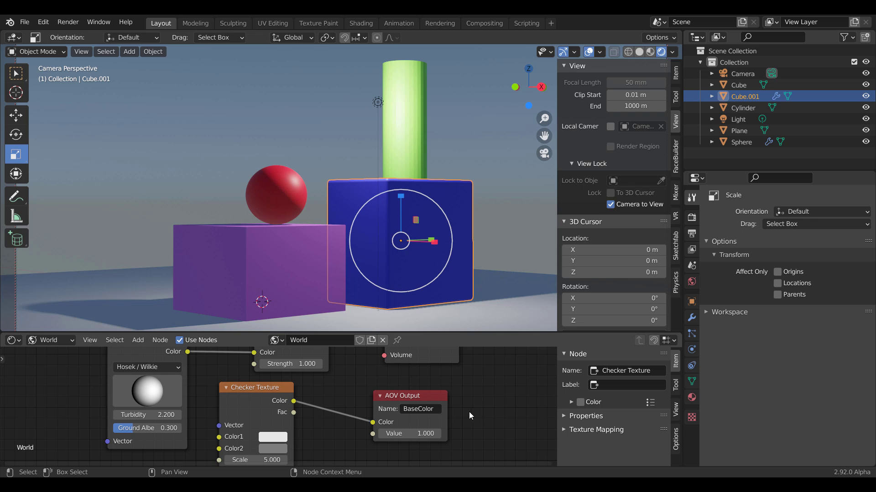
drag(445, 427, 486, 404)
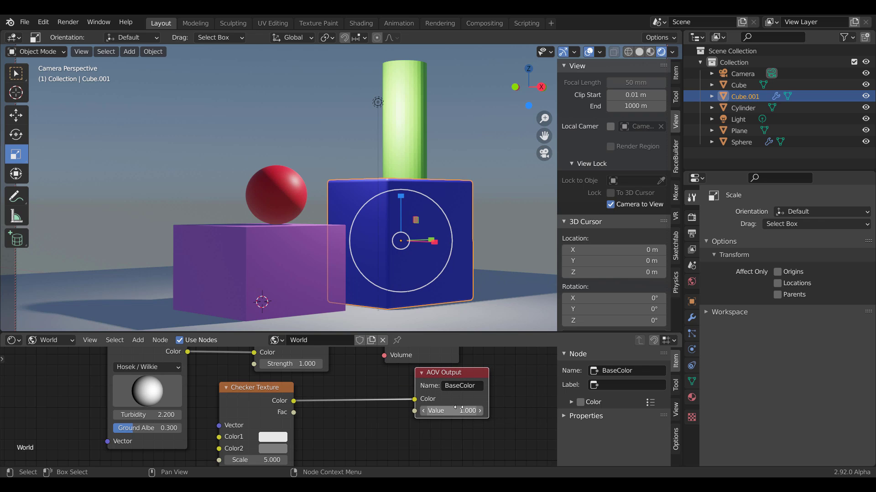
mouse_move(261, 401)
mouse_down()
mouse_move(301, 402)
mouse_move(261, 410)
mouse_move(277, 408)
mouse_up()
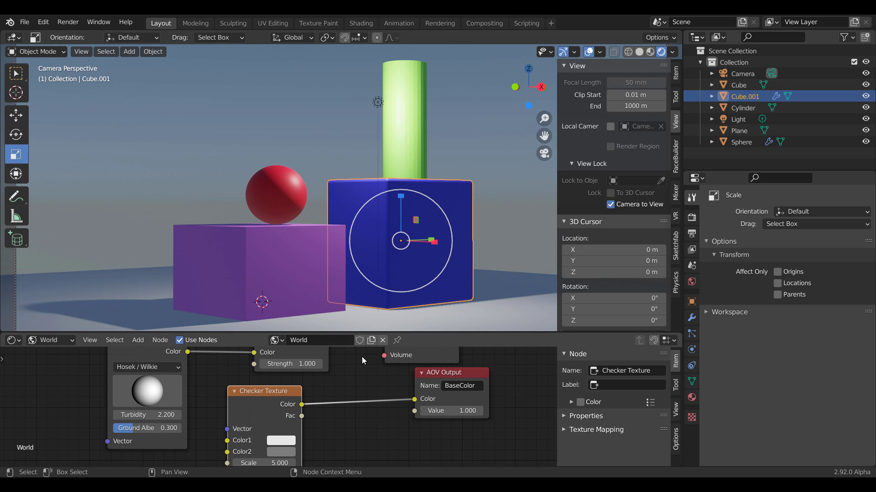
Set the viewport's render pass to BaseColor and inspect the cube and background from different angles
click(673, 53)
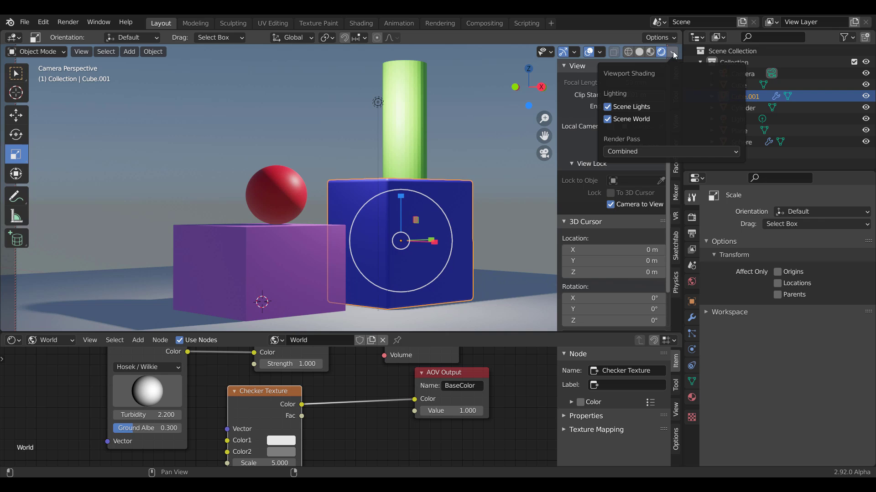
click(657, 150)
click(706, 182)
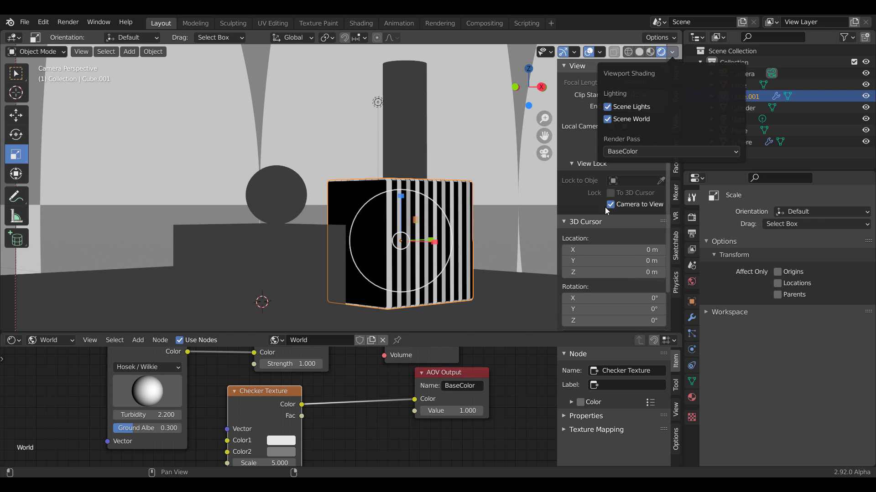
middle_drag(483, 182, 448, 163)
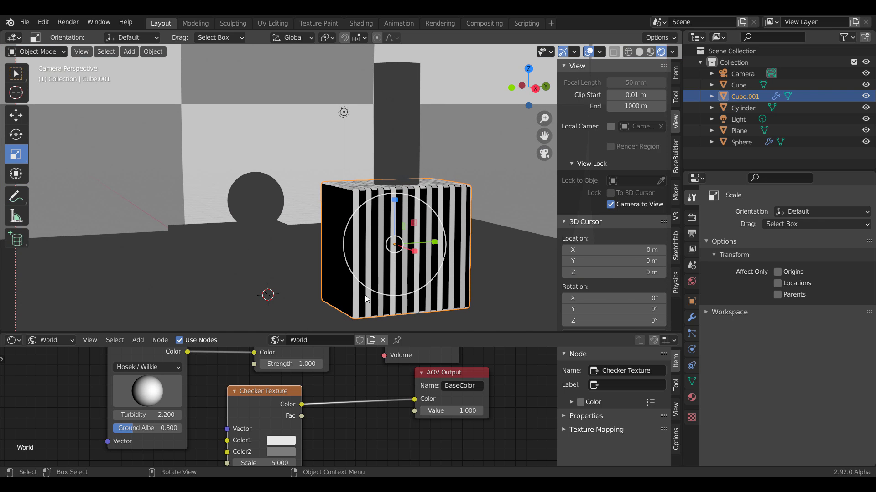
middle_drag(366, 299, 292, 180)
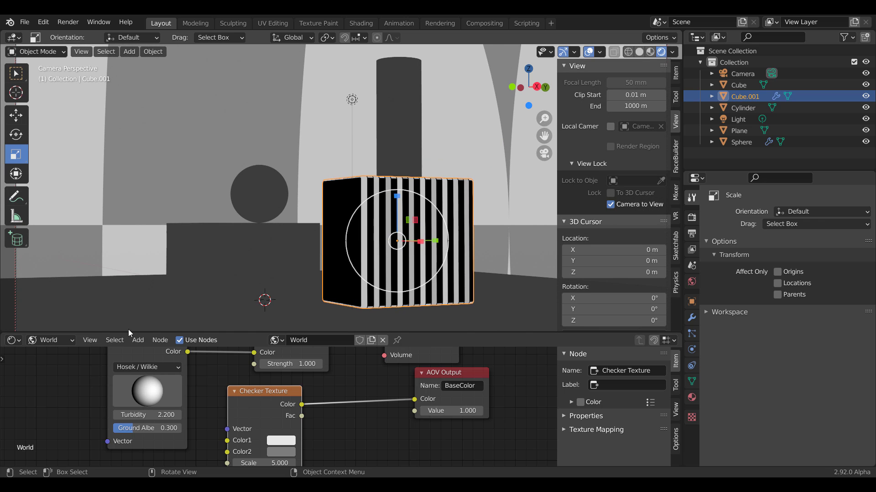
Show the blue cube's object material in the shader editor and reposition its Brick Texture node, with Offset set to 0.525
drag(256, 397, 265, 378)
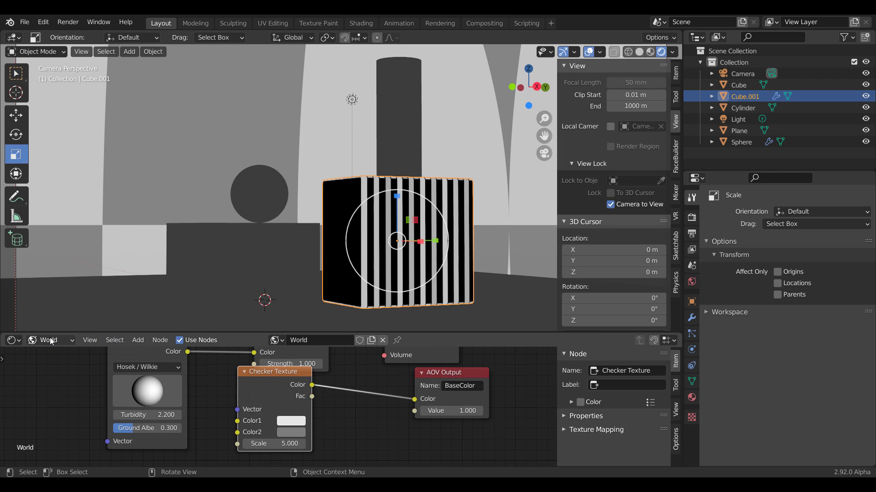
click(50, 341)
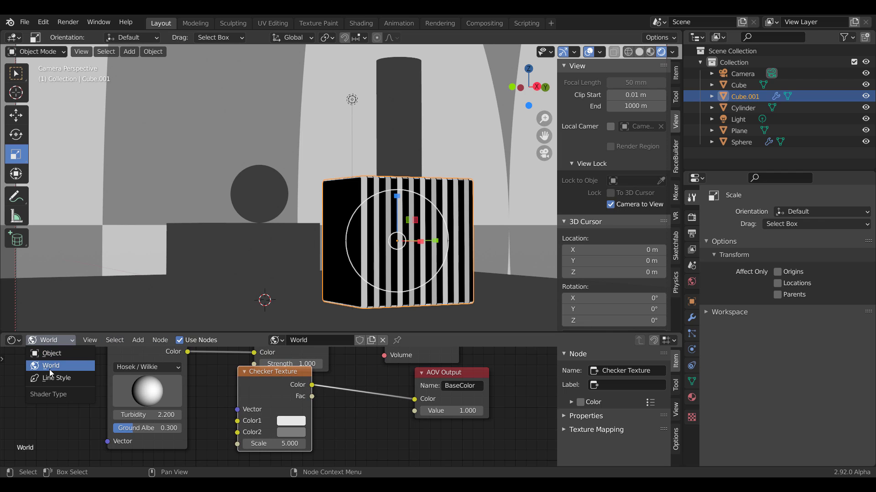
click(54, 357)
key(KP_Decimal)
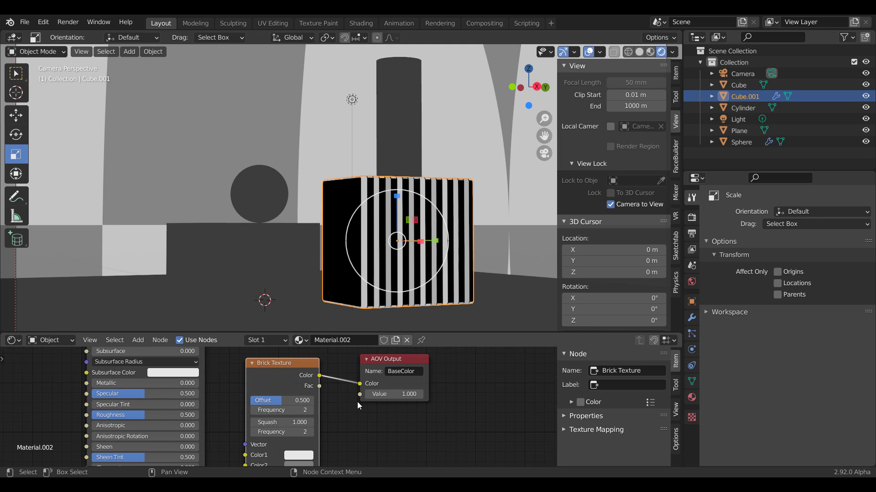
drag(282, 381, 262, 397)
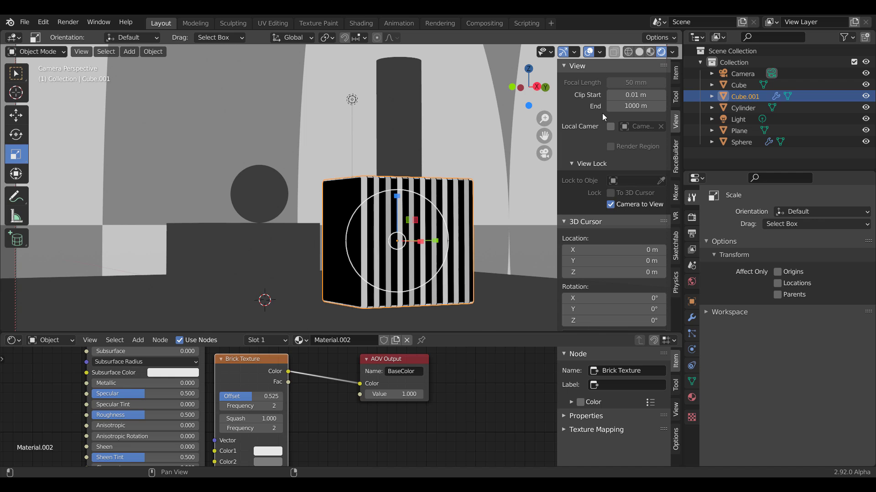
click(673, 52)
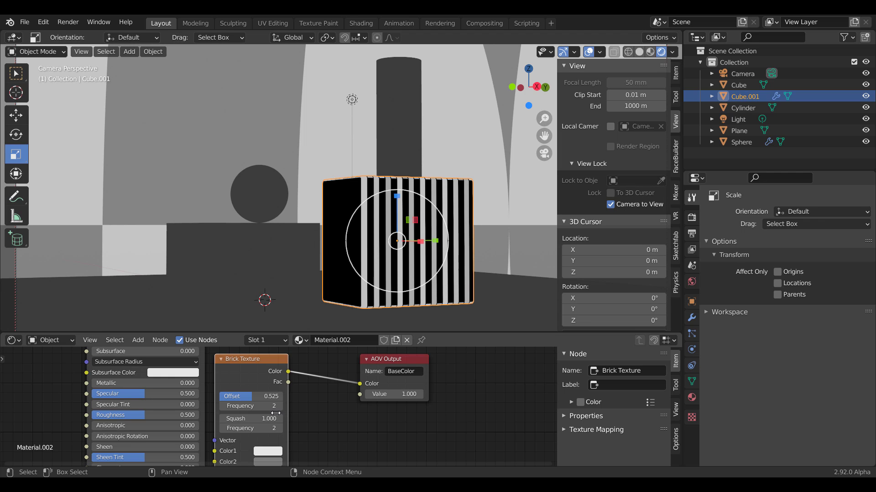
drag(246, 375, 260, 397)
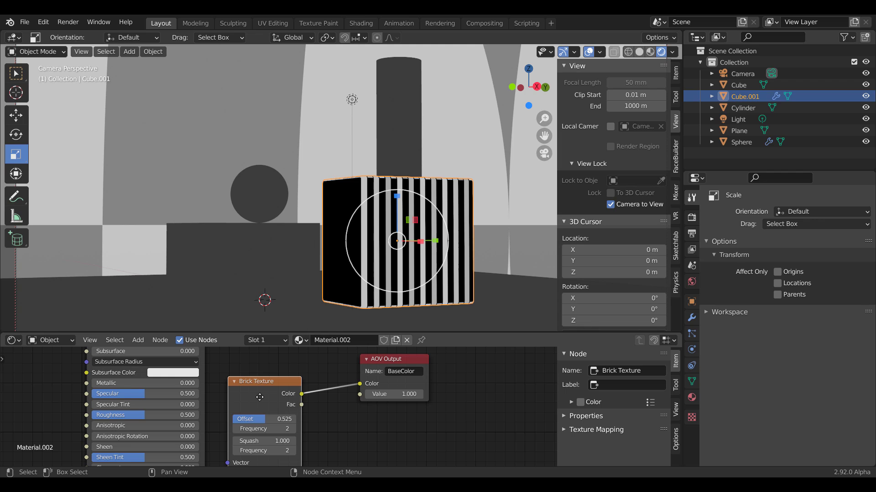
Open the View Layer properties and return the viewport's render pass to Combined
click(473, 388)
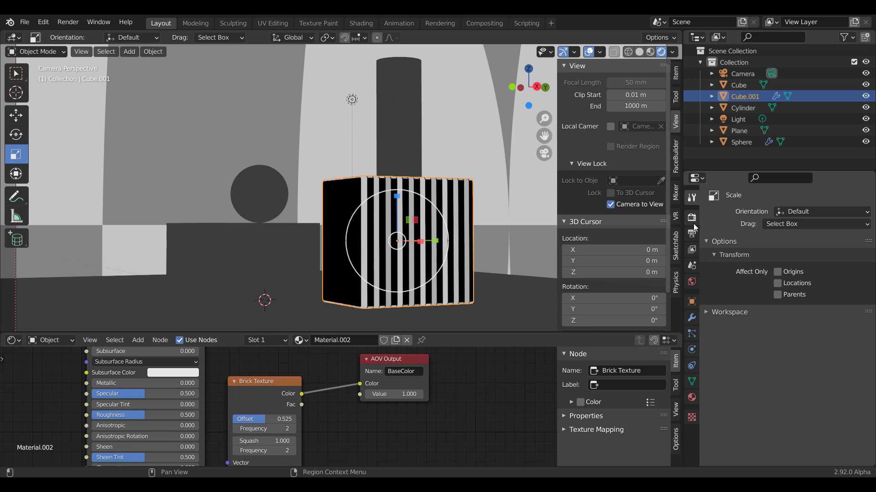
click(691, 250)
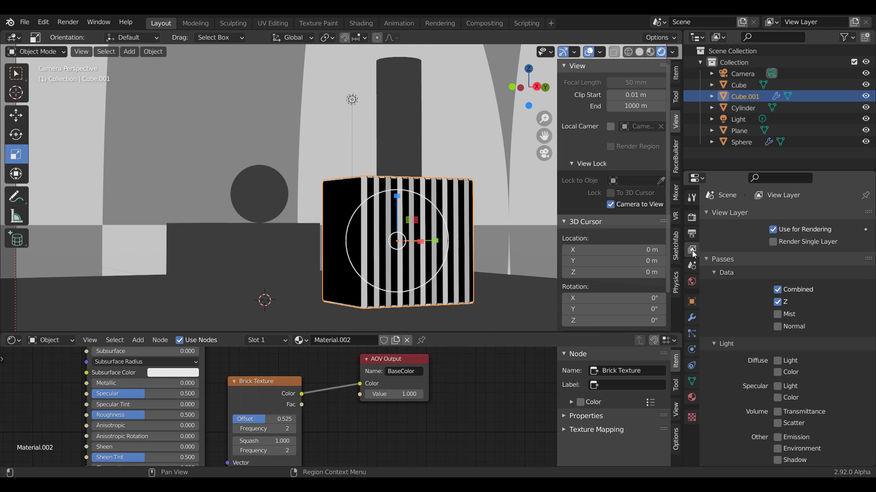
click(672, 52)
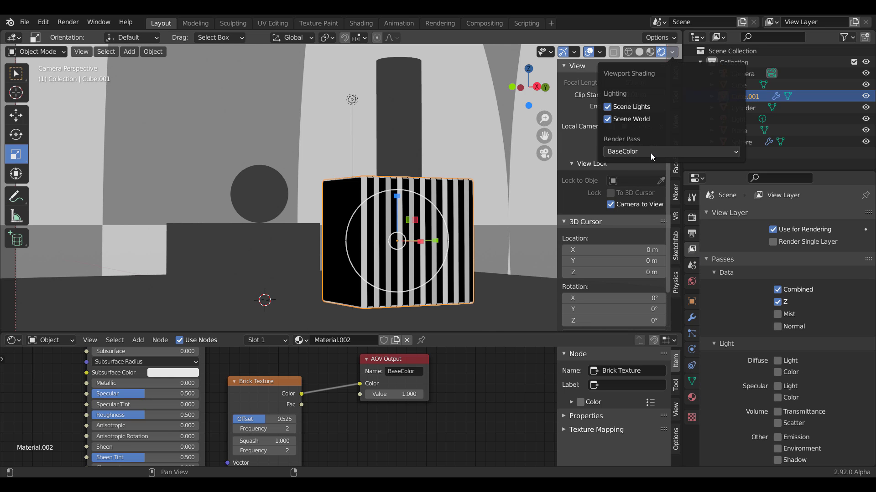
click(650, 152)
click(456, 181)
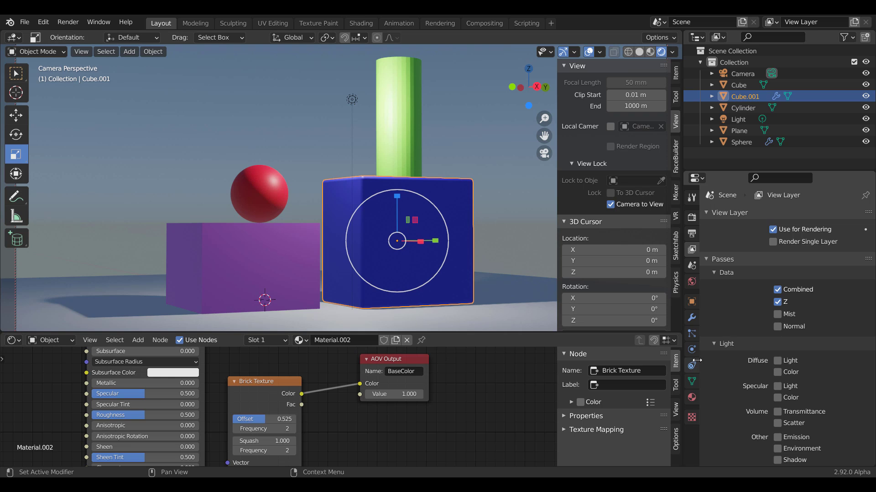
In the view layer's Cryptomatte passes, enable Object and leave Material and Asset disabled
scroll(764, 321, down, 3)
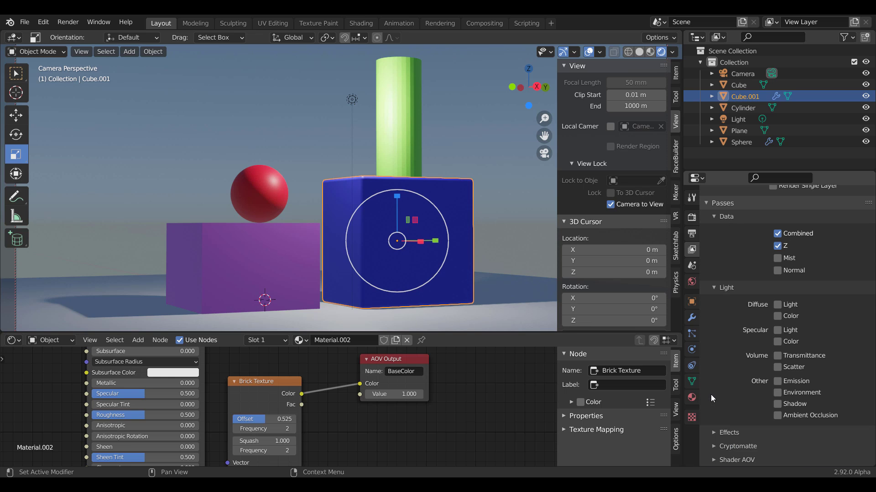
click(732, 447)
scroll(747, 338, down, 4)
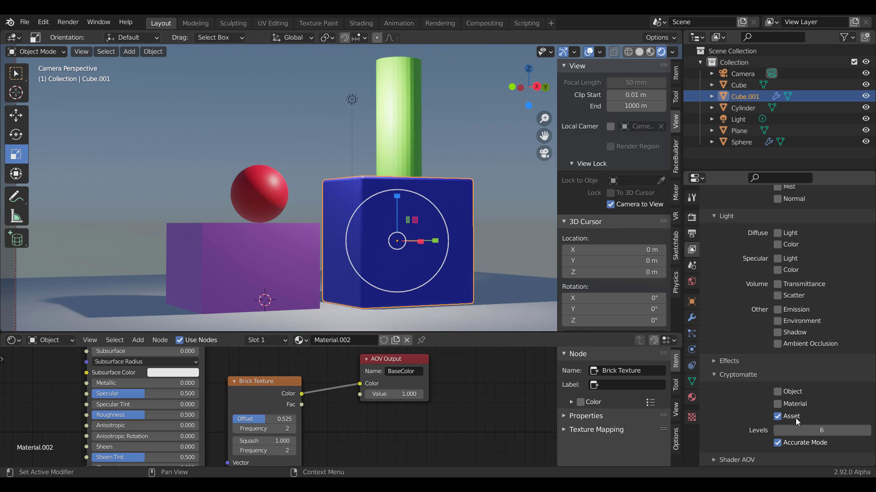
click(457, 104)
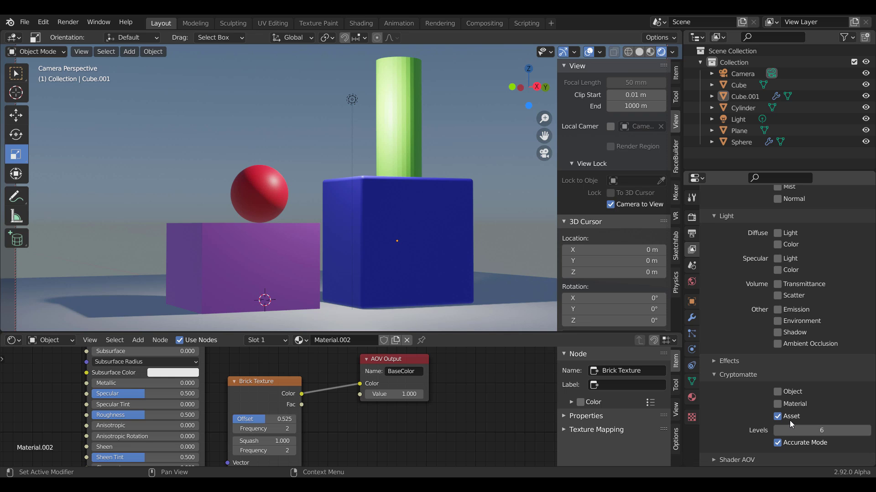
click(797, 403)
click(789, 417)
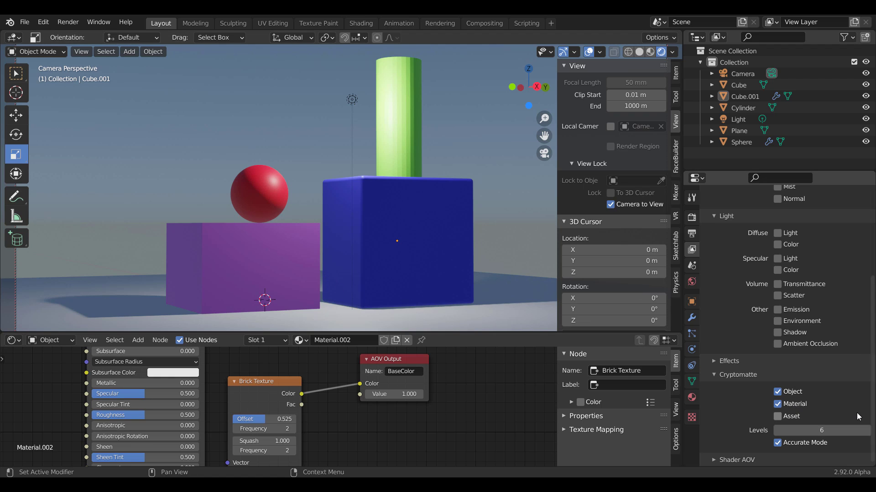
click(795, 405)
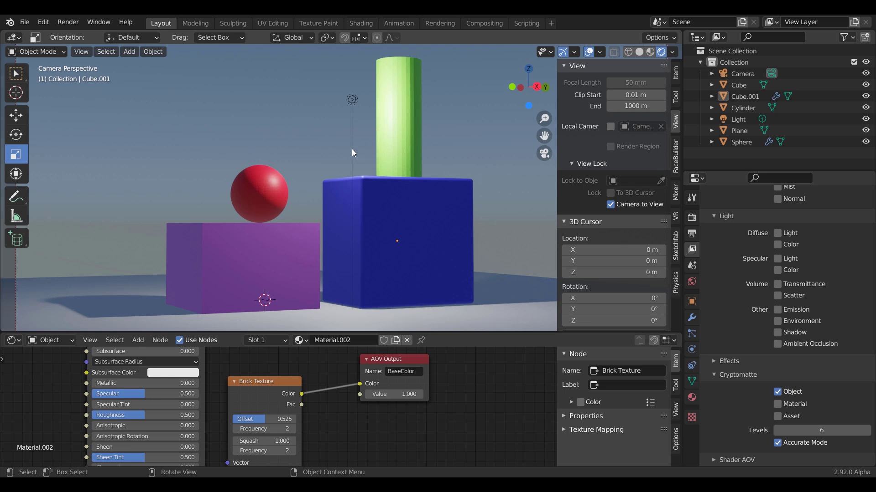
Pull the camera back from the objects and render the scene as a still image
scroll(362, 212, down, 5)
scroll(367, 215, up, 4)
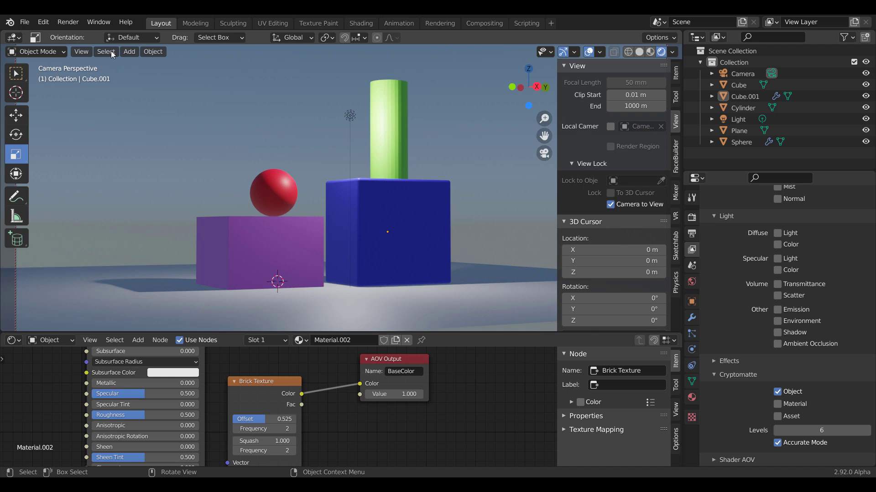
click(72, 24)
click(82, 35)
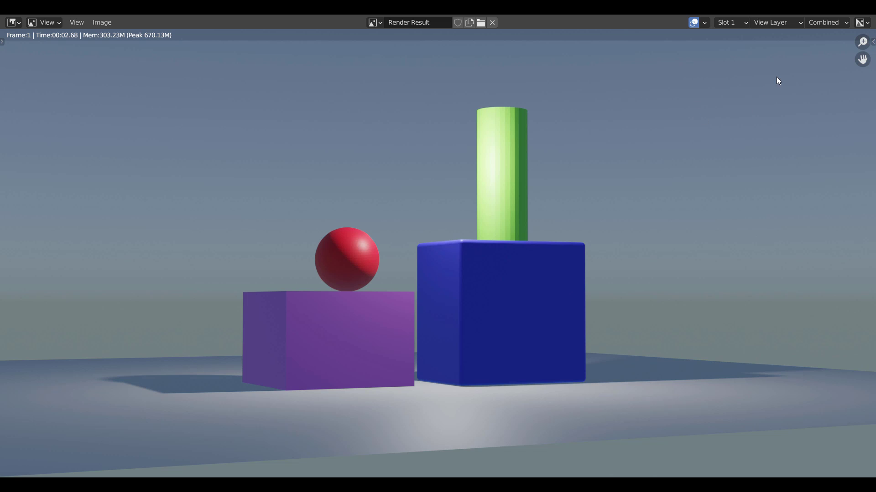
View the BaseColor and CryptoObject00 passes of the render result
click(837, 21)
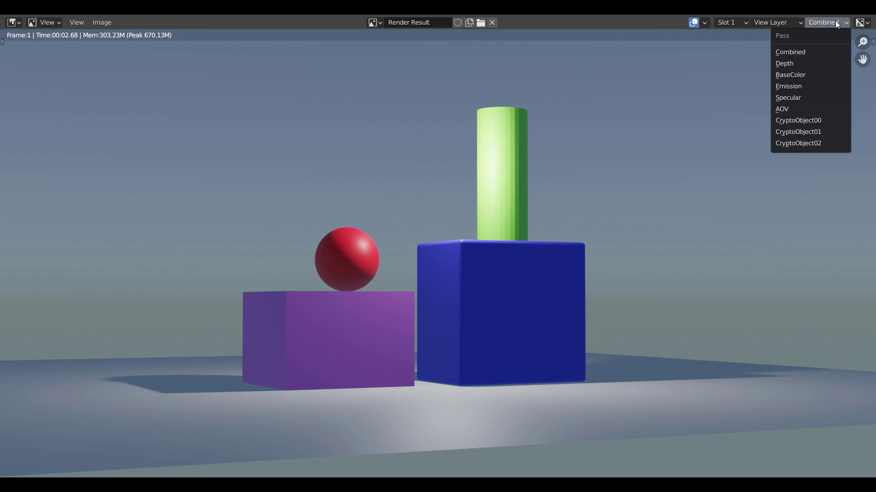
click(800, 76)
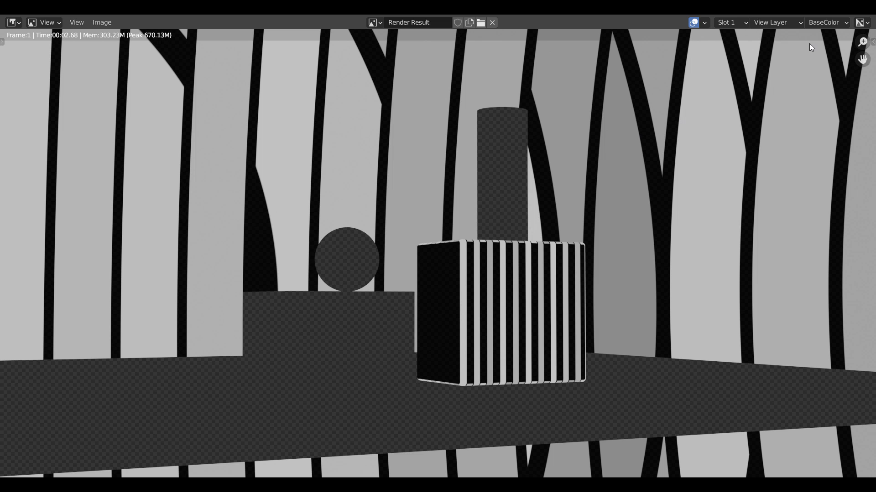
click(816, 23)
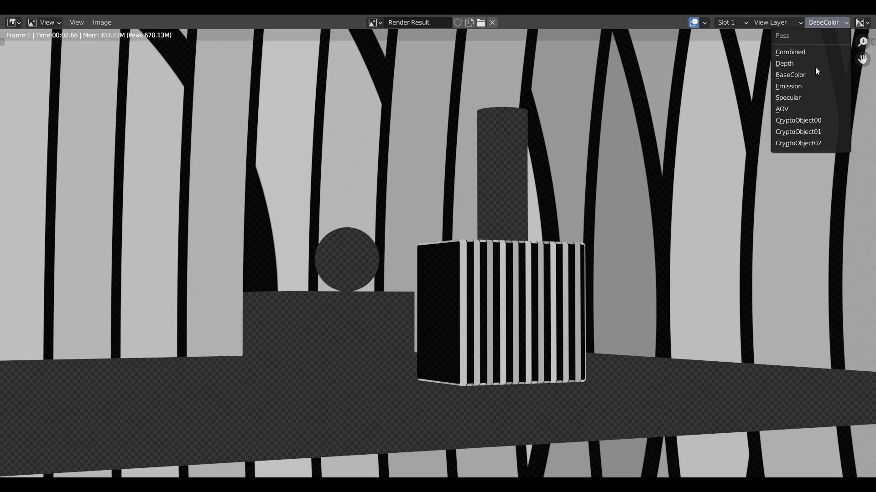
click(803, 122)
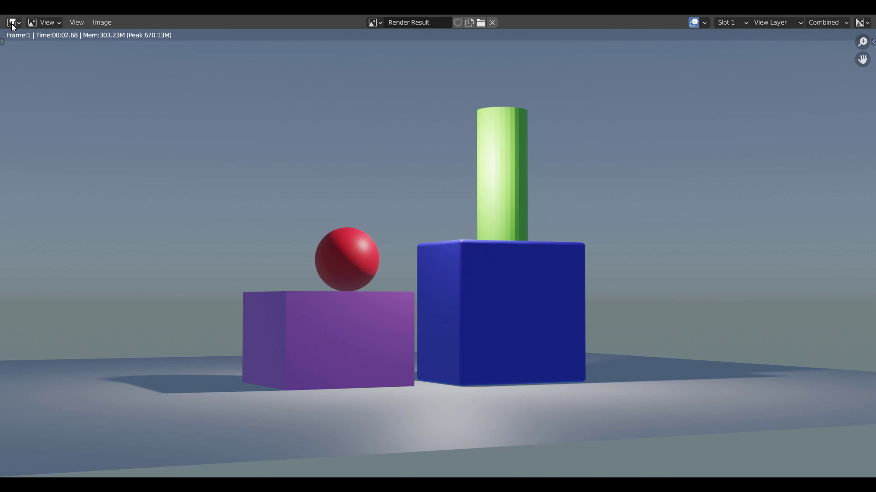
Change the render window to the Compositor, enable node use, and inspect the Render Layers node's pass outputs
click(13, 23)
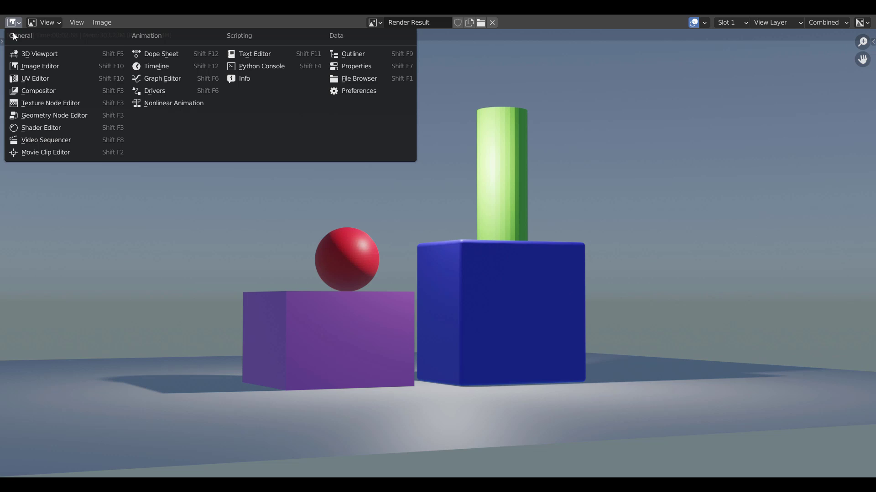
click(26, 93)
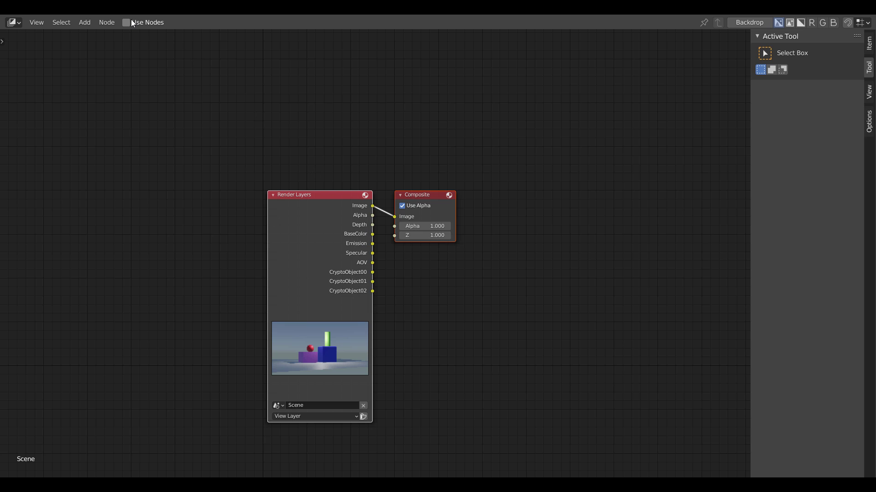
scroll(414, 242, up, 2)
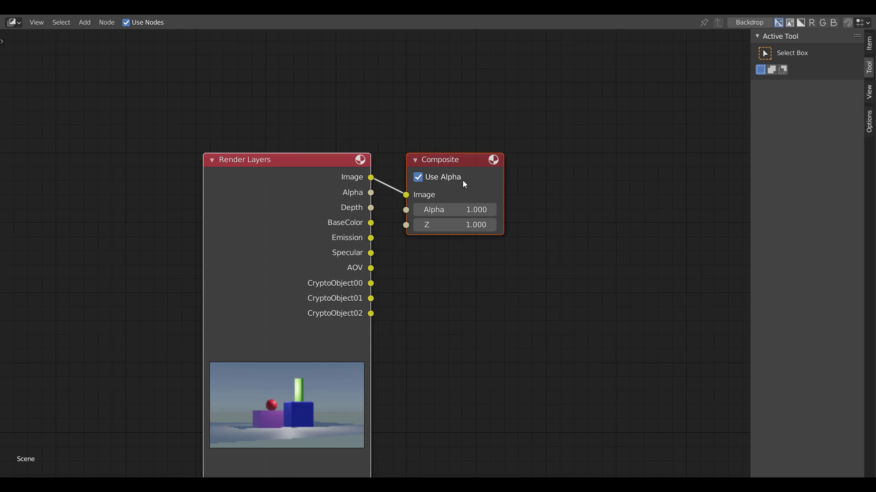
key(g)
right_click(558, 176)
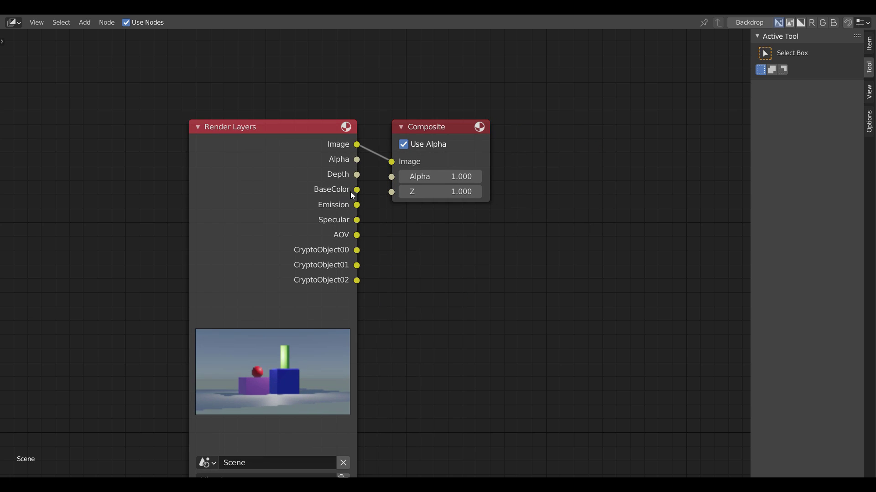
drag(352, 195, 365, 247)
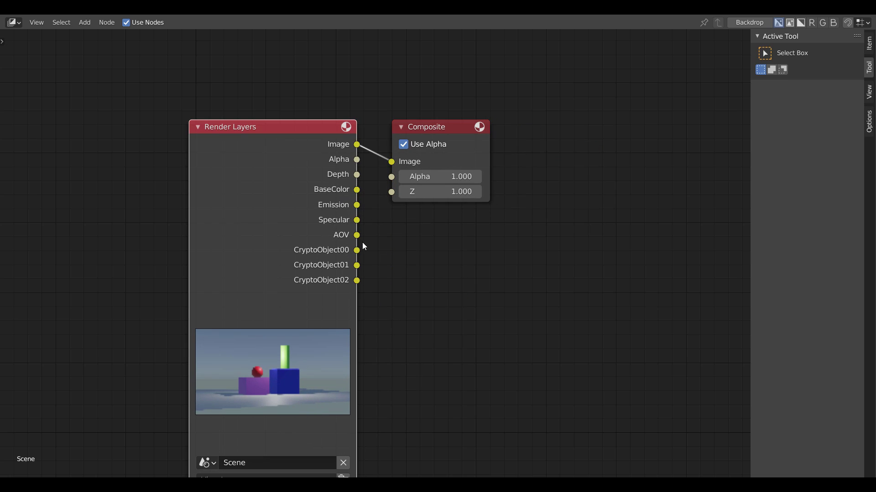
Leave the compositor's Render Layers node and examine the render properties of the colored-objects scene
click(398, 234)
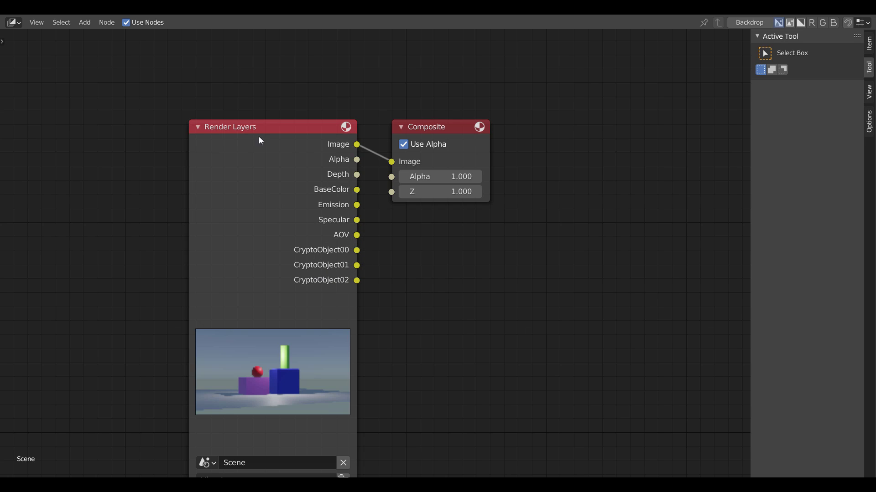
drag(260, 140, 118, 124)
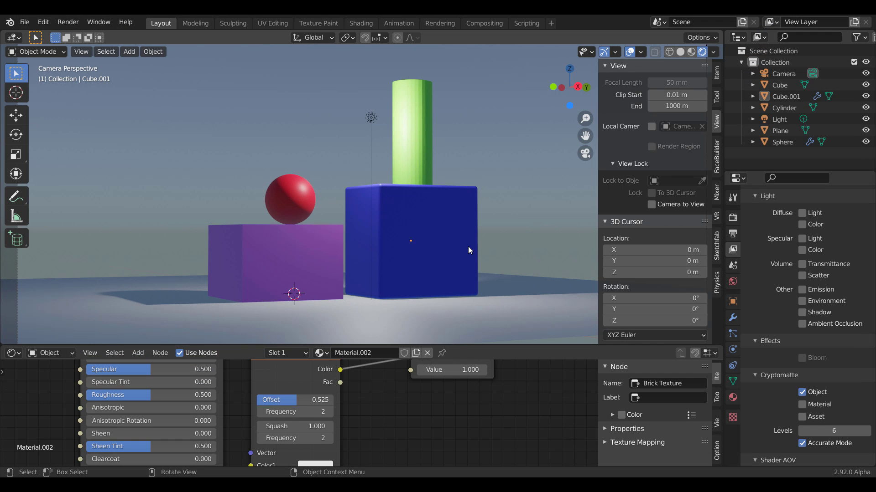
click(733, 218)
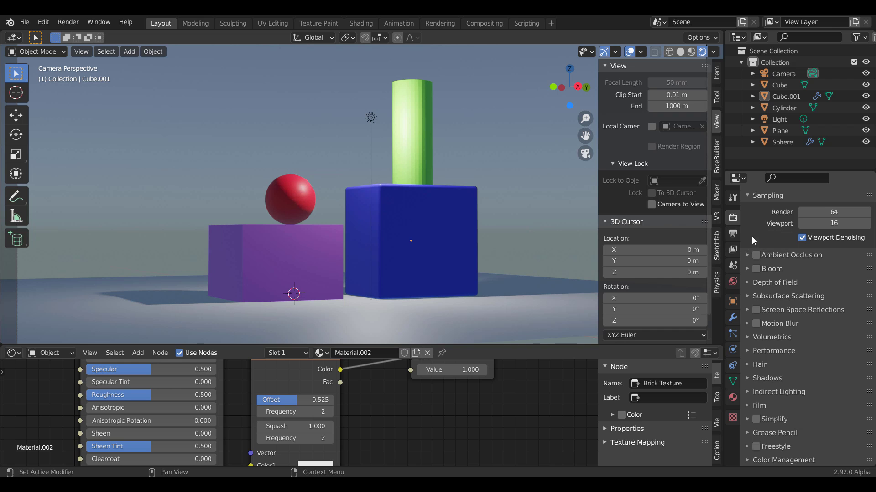
scroll(762, 243, up, 2)
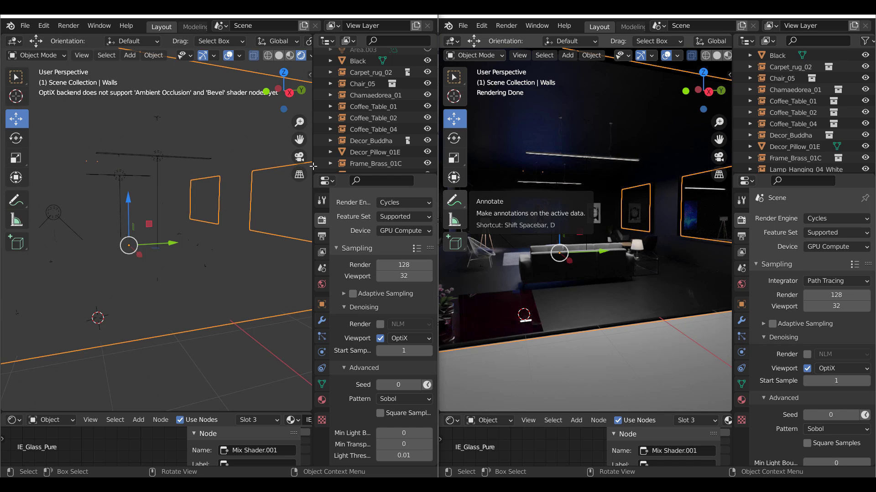
In the Blender instance with the unrendered room, widen the 3D viewport and compare the CUDA and OptiX Cycles render device settings
drag(312, 167, 365, 167)
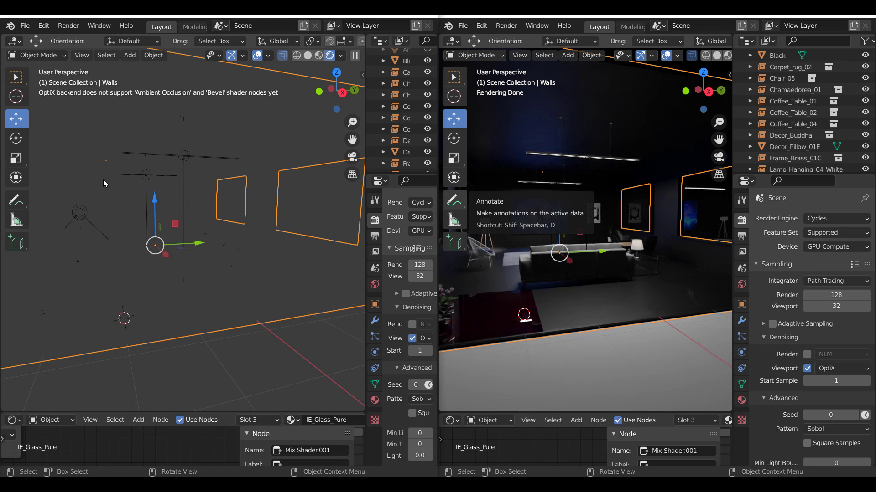
mouse_move(198, 193)
middle_down()
mouse_move(75, 207)
mouse_move(207, 207)
mouse_move(211, 199)
middle_up()
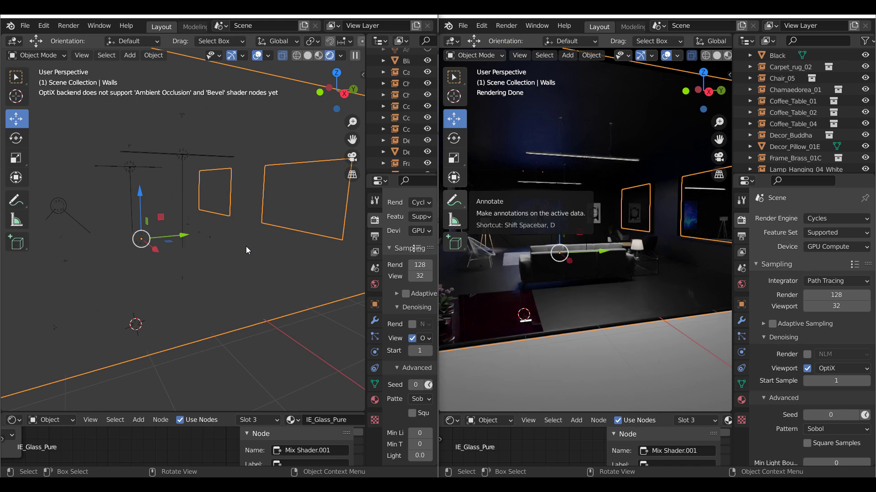
click(44, 25)
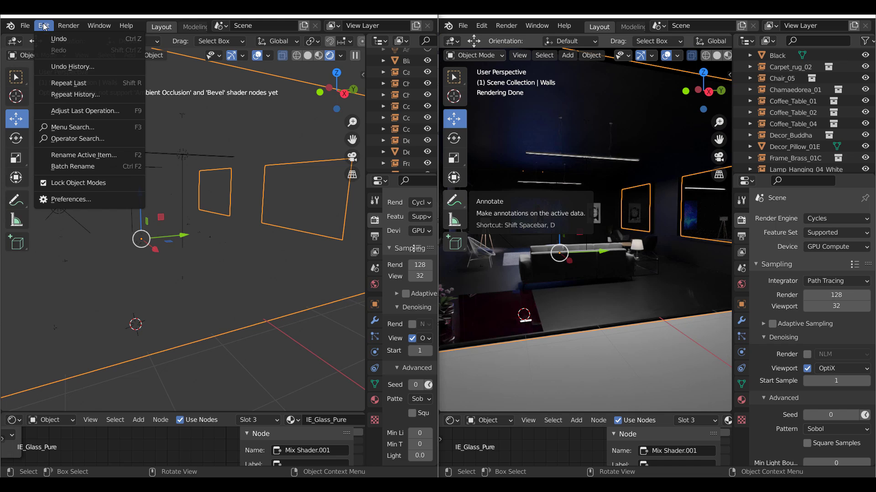
click(114, 200)
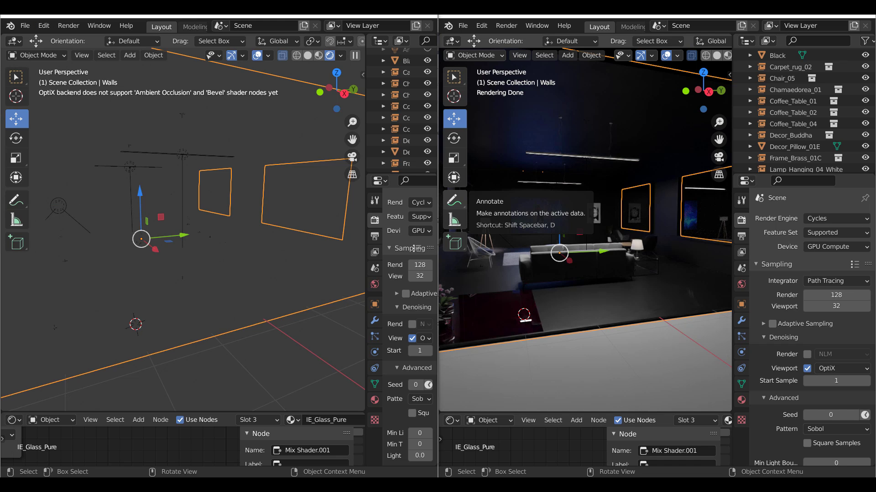
drag(309, 128, 282, 103)
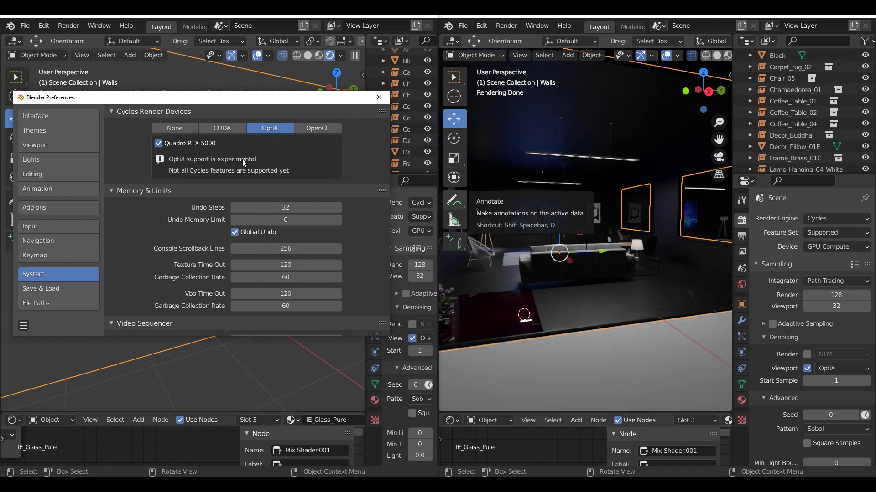
click(220, 128)
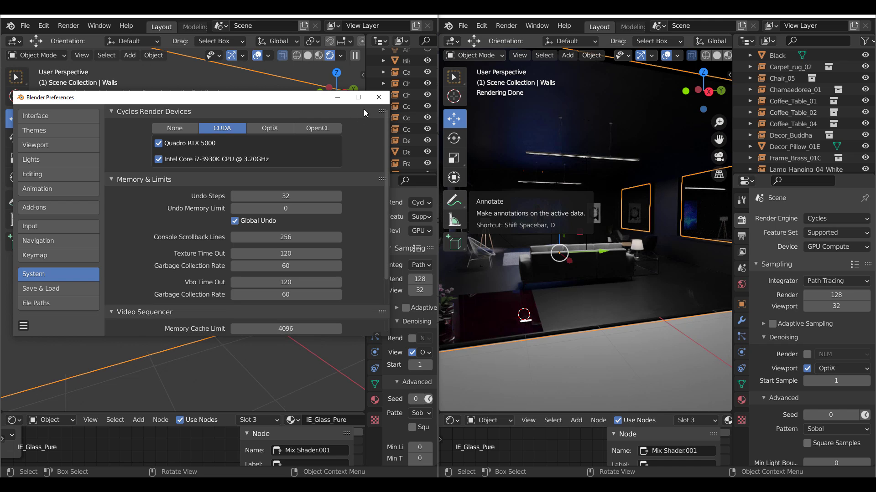
click(274, 129)
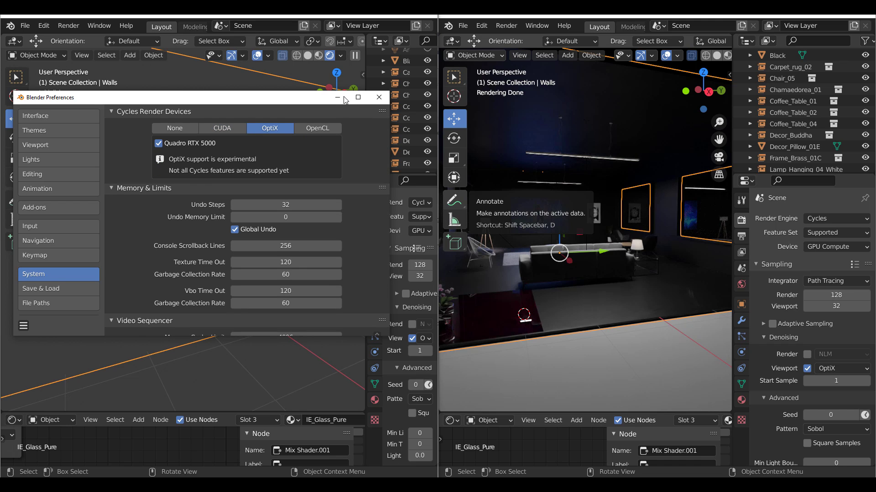
click(381, 97)
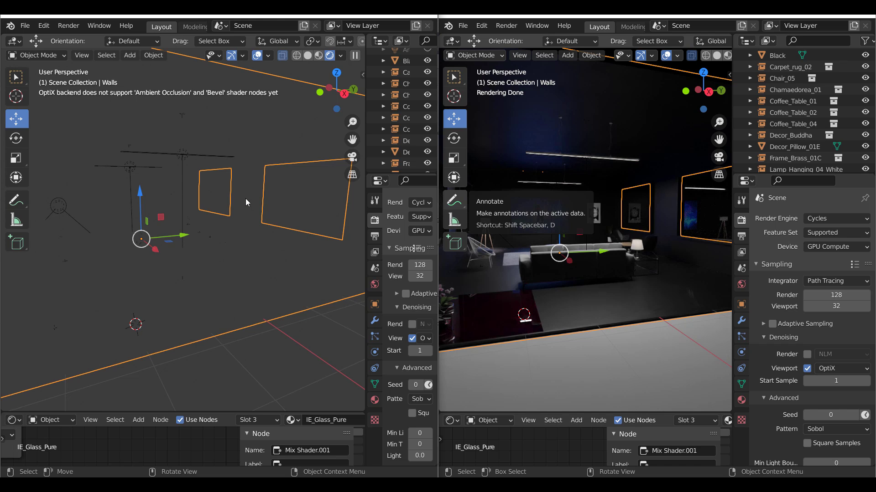
Orbit around the OptiX-rendered room in the other Blender instance and open its preferences
mouse_move(584, 201)
middle_down()
mouse_move(598, 187)
mouse_move(682, 205)
mouse_move(670, 200)
middle_up()
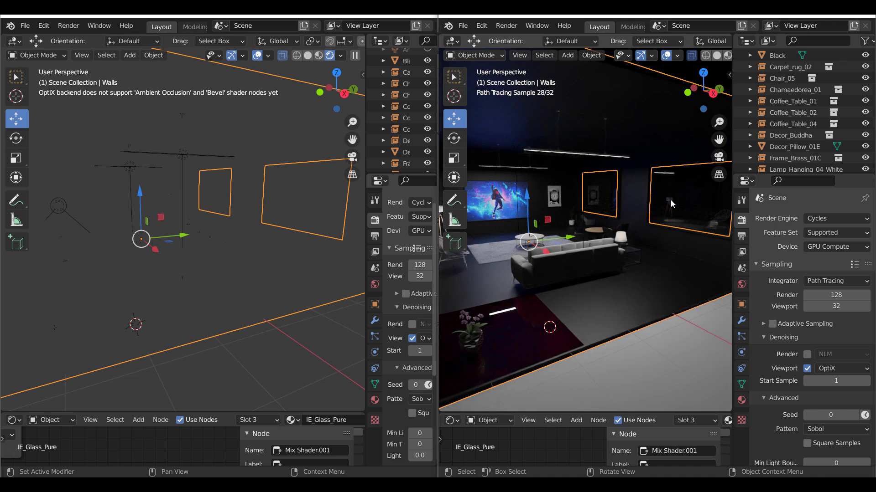
click(482, 26)
click(523, 202)
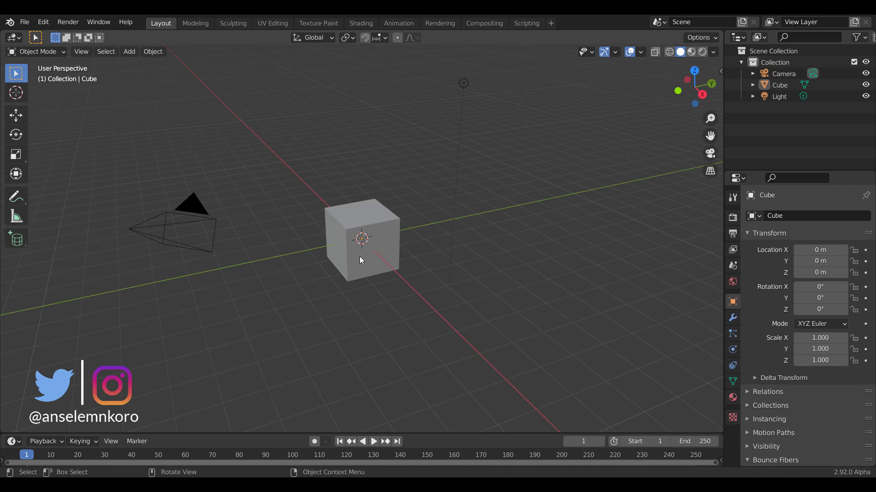
Delete the default cube and add a blank Grease Pencil object
click(360, 256)
key(Delete)
key(shift+a)
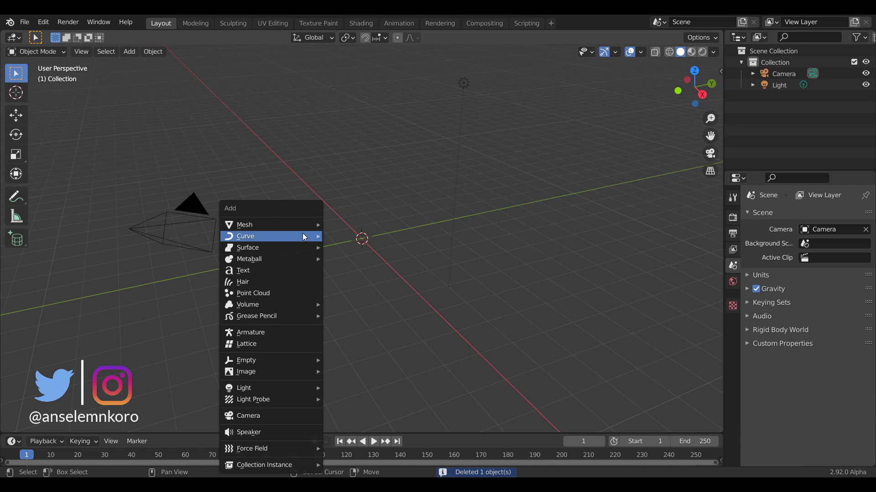
mouse_move(310, 315)
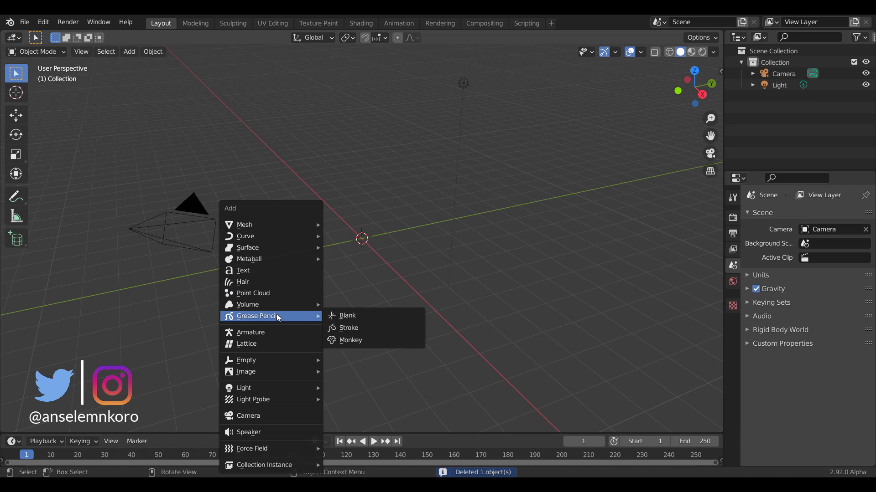
click(357, 314)
Change to the right orthographic view and put the Grease Pencil object into Draw mode
mouse_move(370, 219)
middle_down()
mouse_move(349, 246)
mouse_move(362, 238)
middle_up()
click(694, 87)
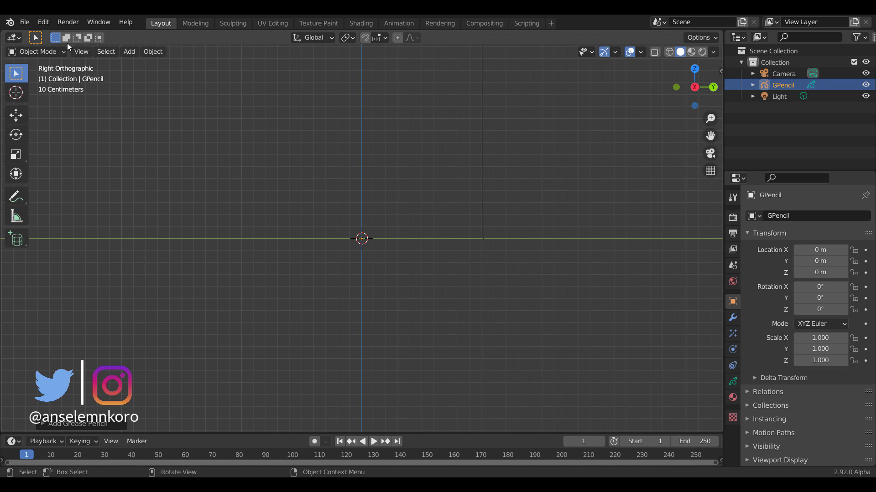
click(51, 51)
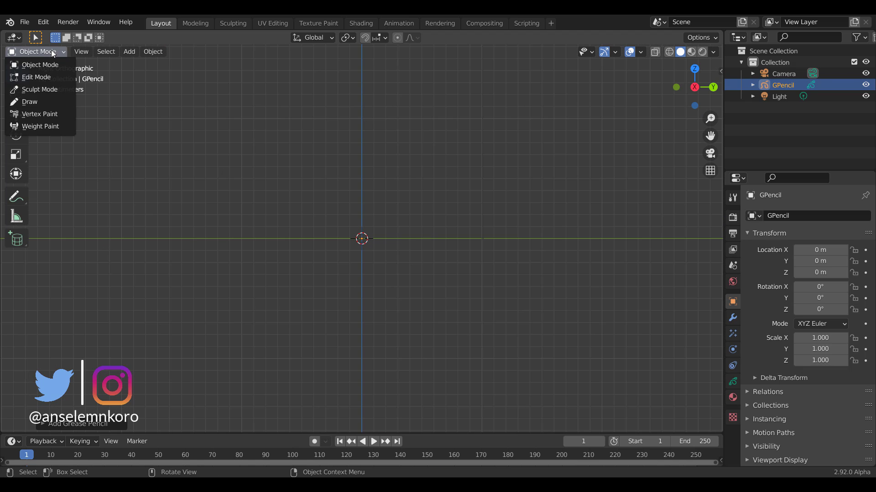
click(35, 100)
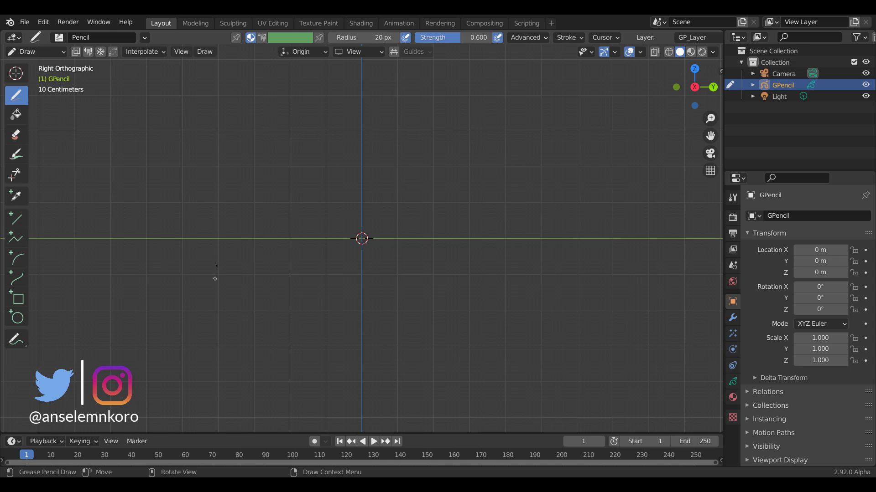
Draw two separate S-shaped strokes with the Pencil brush and undo both
mouse_move(212, 280)
mouse_down()
mouse_move(215, 239)
mouse_move(289, 245)
mouse_move(338, 318)
mouse_move(515, 228)
mouse_move(470, 368)
mouse_up()
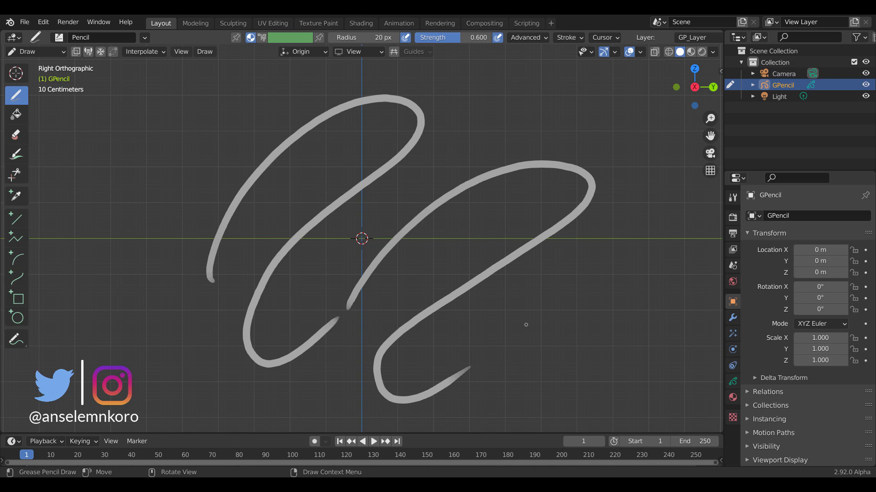
key(ctrl+z)
key(ctrl+z)
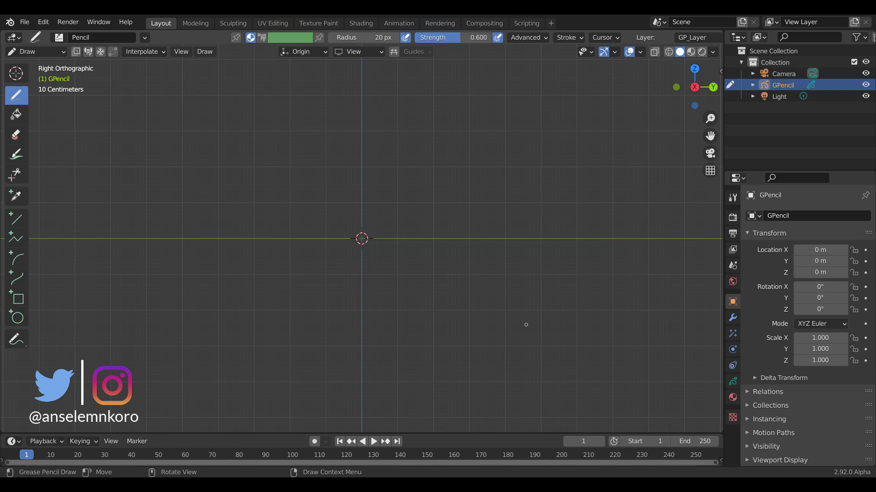
Enable automatic merging of strokes and draw a large S-shaped stroke across the origin
click(113, 52)
mouse_move(262, 248)
mouse_down()
mouse_move(491, 97)
mouse_move(395, 300)
mouse_up()
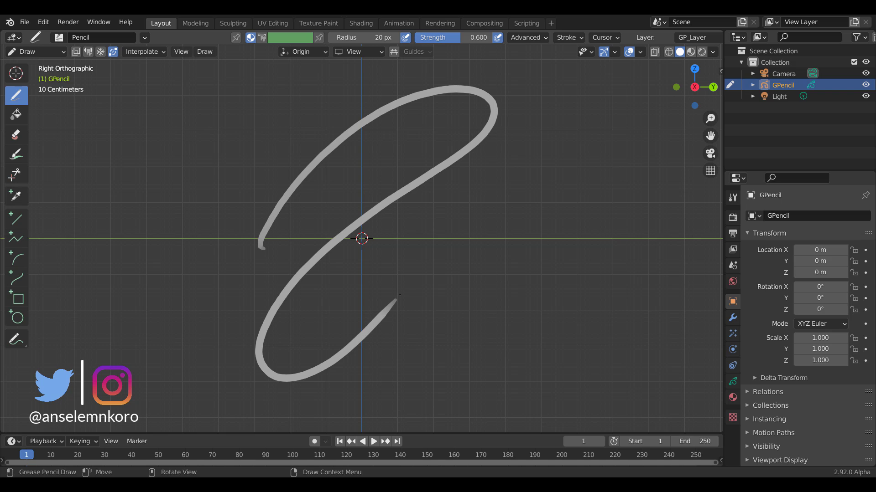
Try extending the S-shaped stroke with further curved strokes from its ends and inspect the joint up close
mouse_move(399, 295)
mouse_down()
mouse_move(631, 178)
mouse_move(496, 296)
mouse_move(447, 391)
mouse_up()
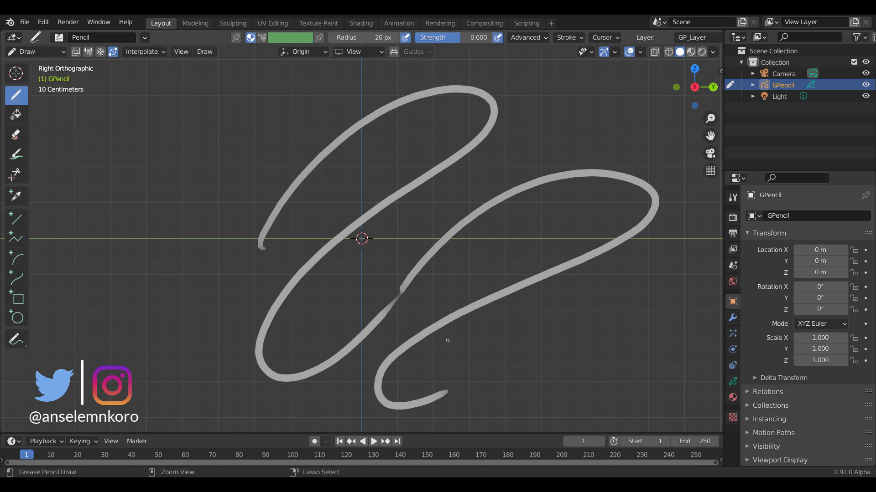
alt+middle_click(449, 304)
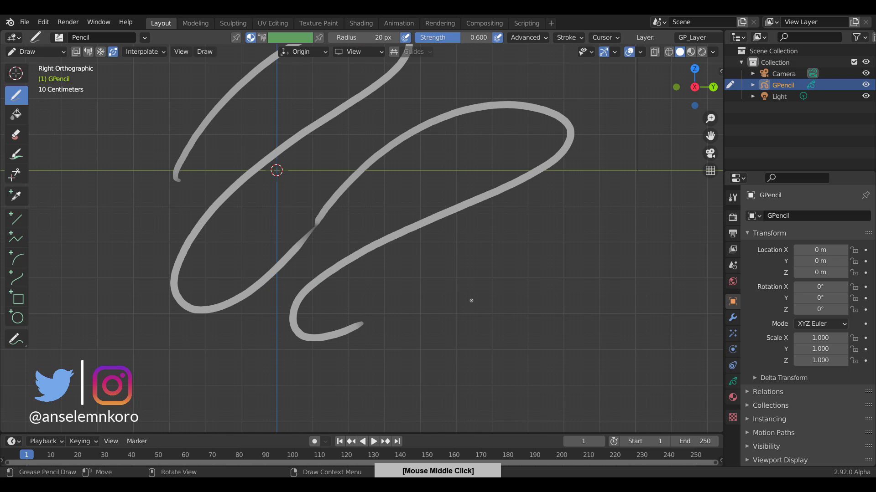
scroll(289, 229, up, 10)
scroll(157, 165, up, 2)
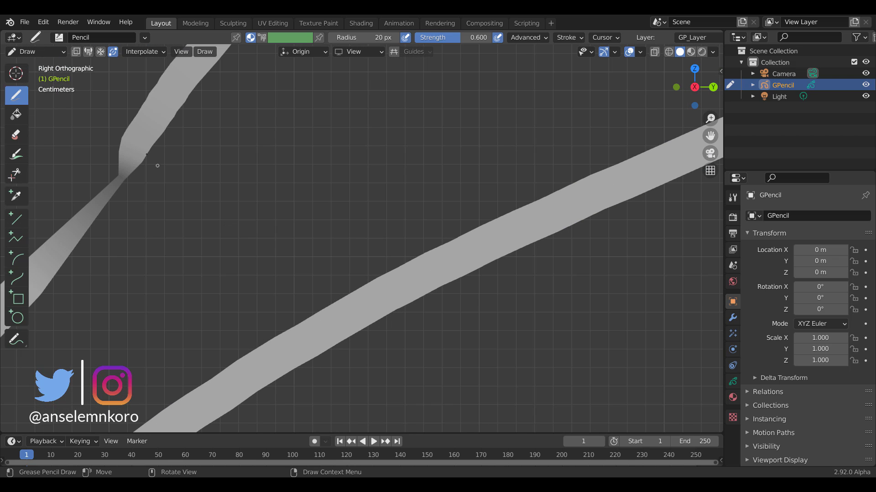
scroll(103, 204, down, 10)
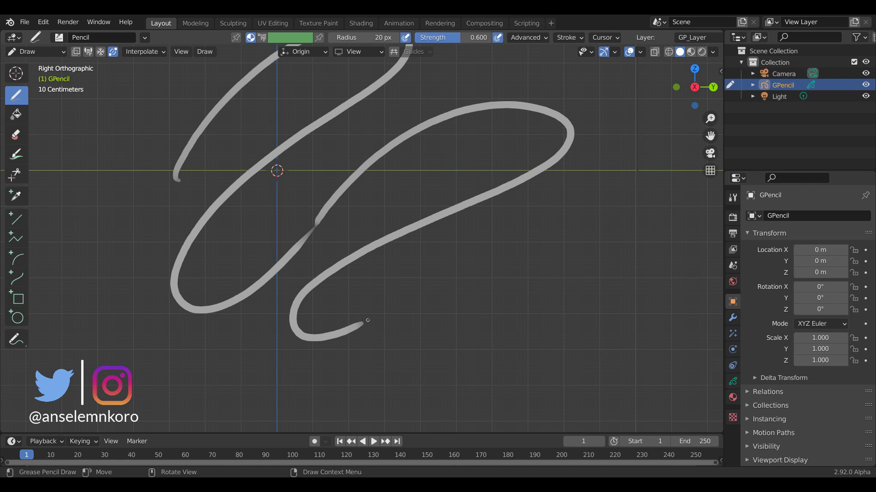
mouse_move(368, 320)
mouse_down()
mouse_move(533, 294)
mouse_move(233, 377)
mouse_move(269, 412)
mouse_up()
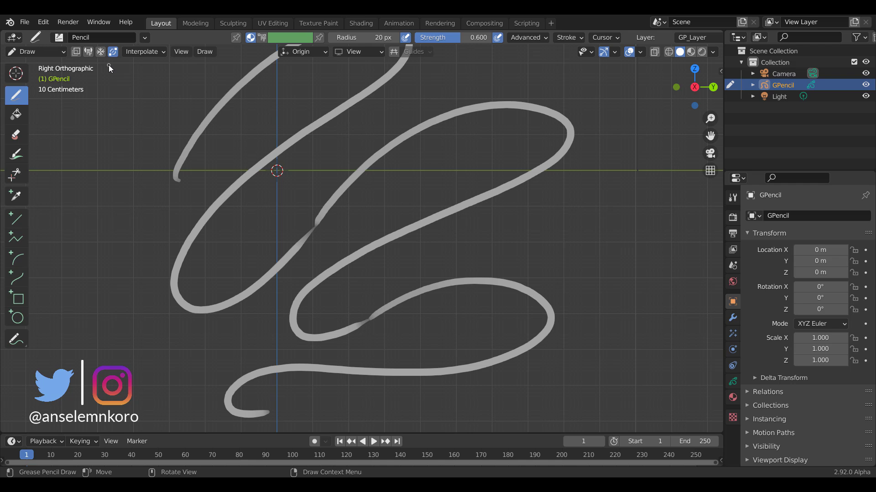
mouse_move(174, 186)
mouse_down()
mouse_move(108, 358)
mouse_move(220, 363)
mouse_up()
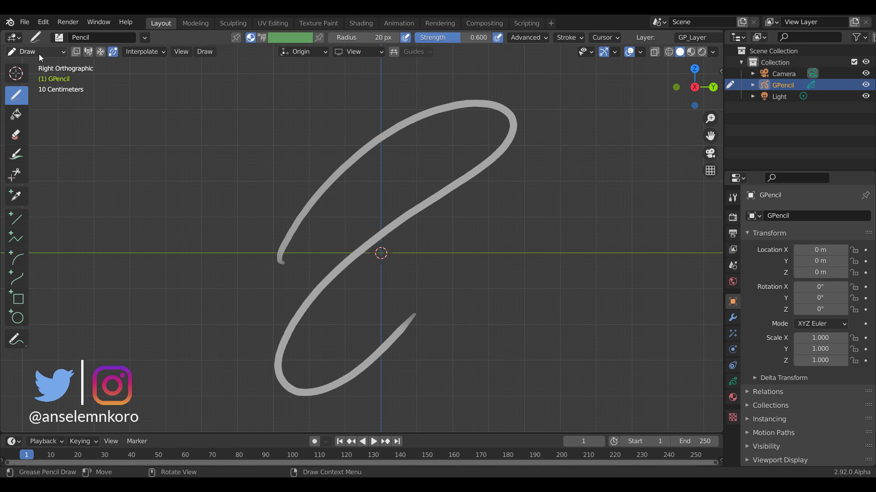
Switch the Grease Pencil object to Vertex Paint mode and paint the middle section of the stroke green
click(39, 53)
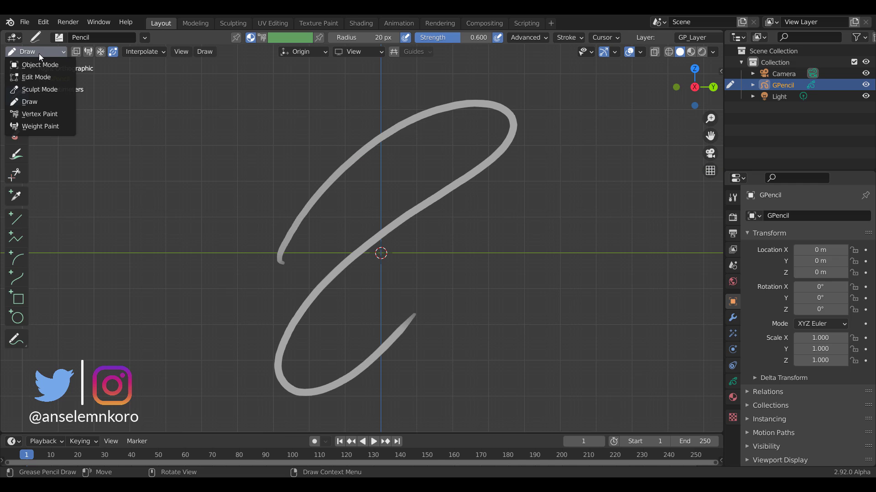
click(40, 115)
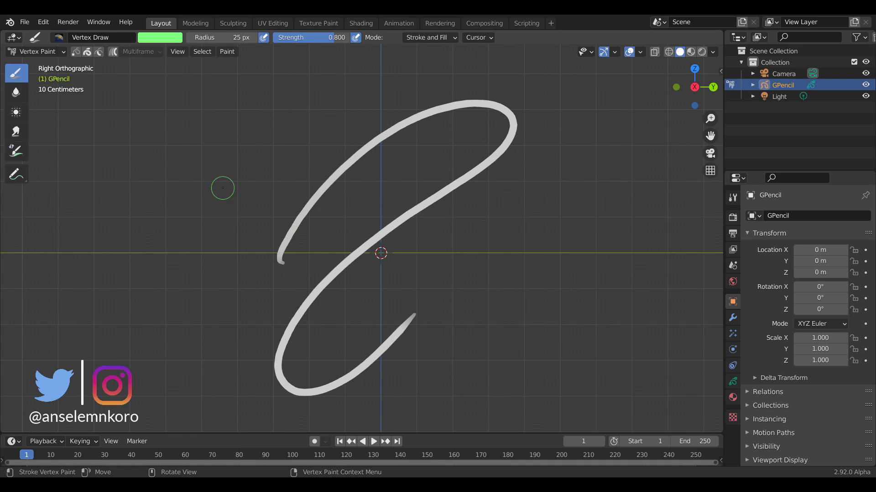
mouse_move(395, 229)
mouse_down()
mouse_move(406, 219)
mouse_move(288, 333)
mouse_up()
Set the brush color to pink and paint the upper loop of the stroke
click(166, 39)
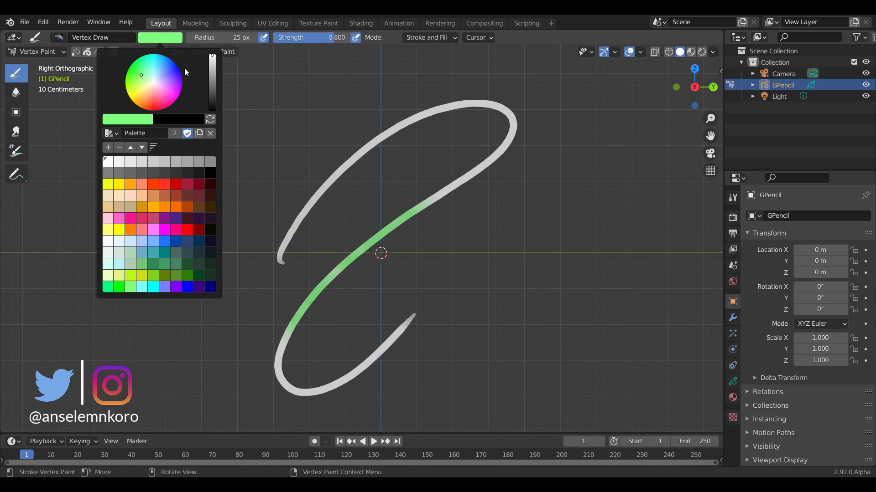
click(169, 94)
mouse_move(429, 203)
mouse_down()
mouse_move(501, 146)
mouse_move(471, 106)
mouse_move(439, 114)
mouse_move(458, 109)
mouse_move(505, 131)
mouse_move(472, 114)
mouse_up()
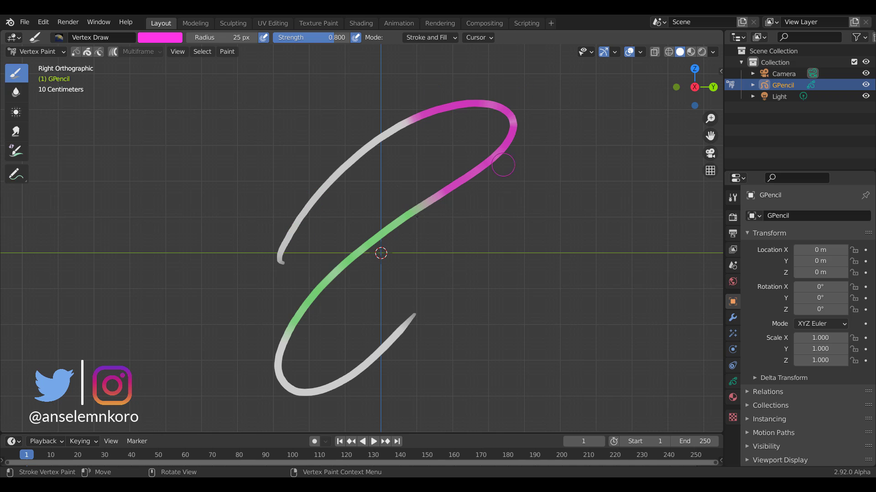
Reset the stroke's vertex colors, trying the Stroke and Fill modes before choosing Stroke and Fill
click(228, 52)
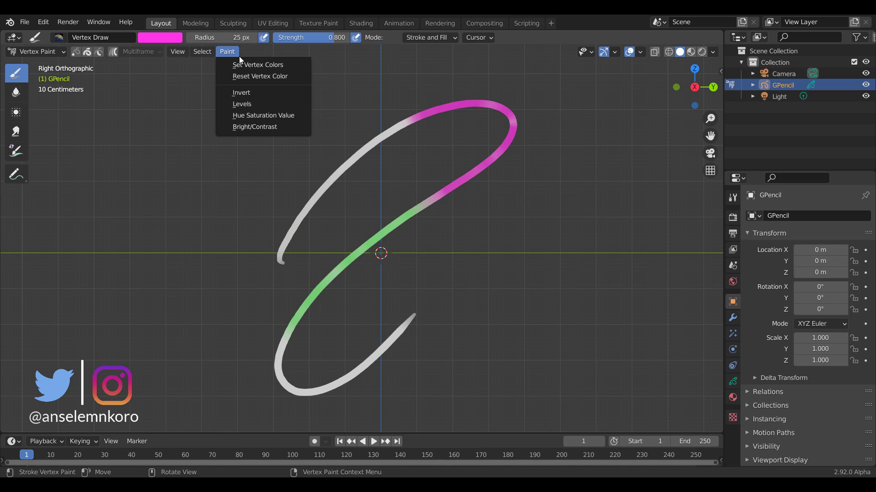
click(275, 78)
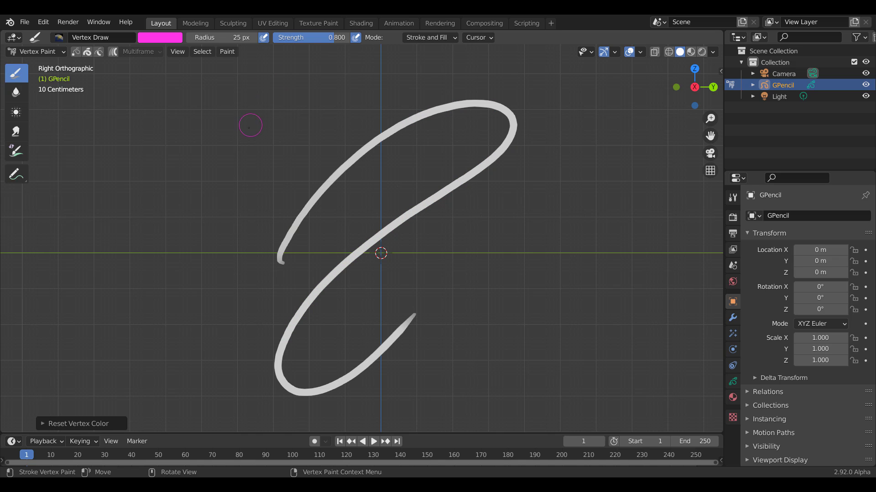
click(47, 423)
click(174, 417)
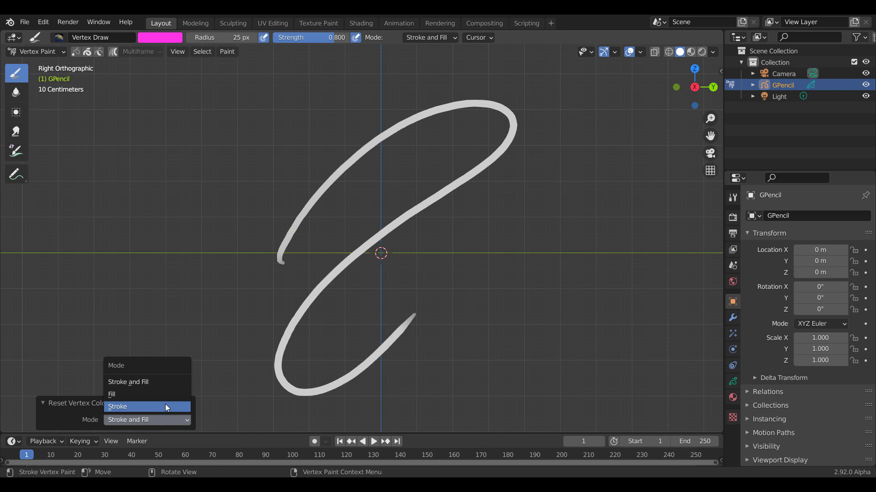
click(165, 407)
click(171, 420)
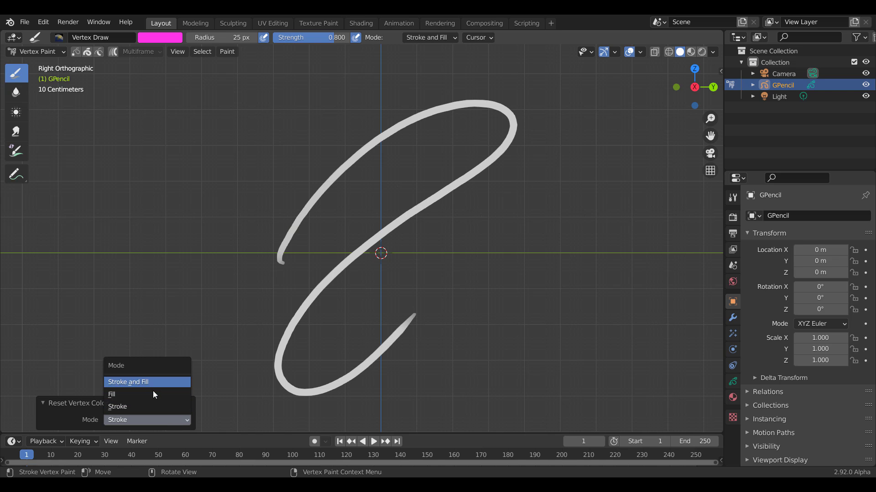
click(154, 395)
click(168, 420)
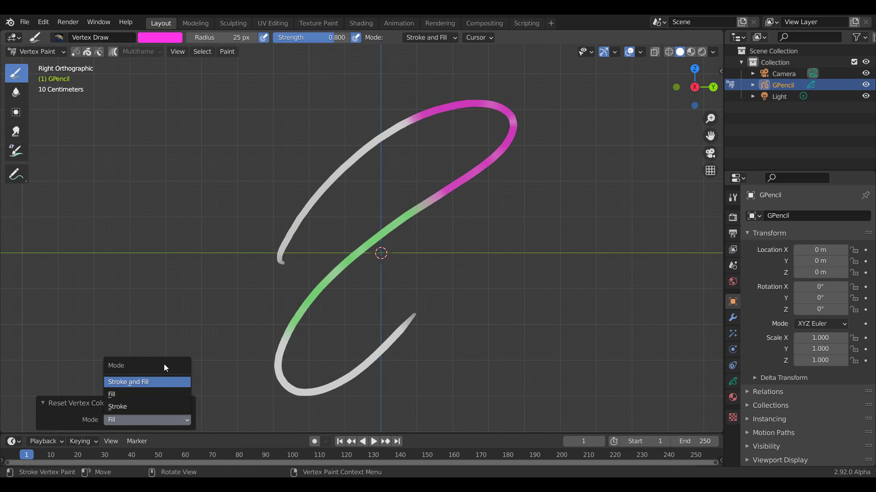
click(154, 382)
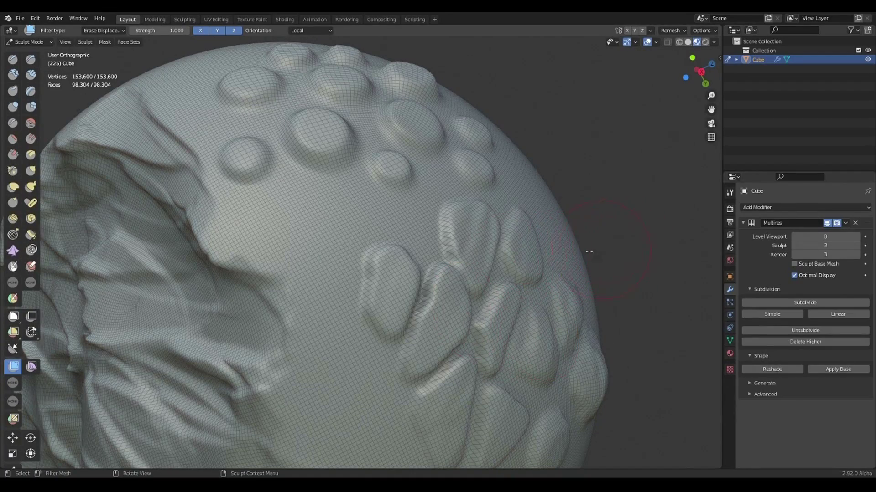
Apply the Erase Displacement mesh filter at strength 1.000 in both directions to flatten and exaggerate the sphere's sculpted multires detail
mouse_move(405, 254)
mouse_down()
mouse_move(195, 263)
mouse_move(504, 224)
mouse_move(242, 245)
mouse_move(502, 238)
mouse_move(417, 225)
mouse_move(183, 255)
mouse_move(330, 273)
mouse_move(479, 246)
mouse_move(323, 254)
mouse_up()
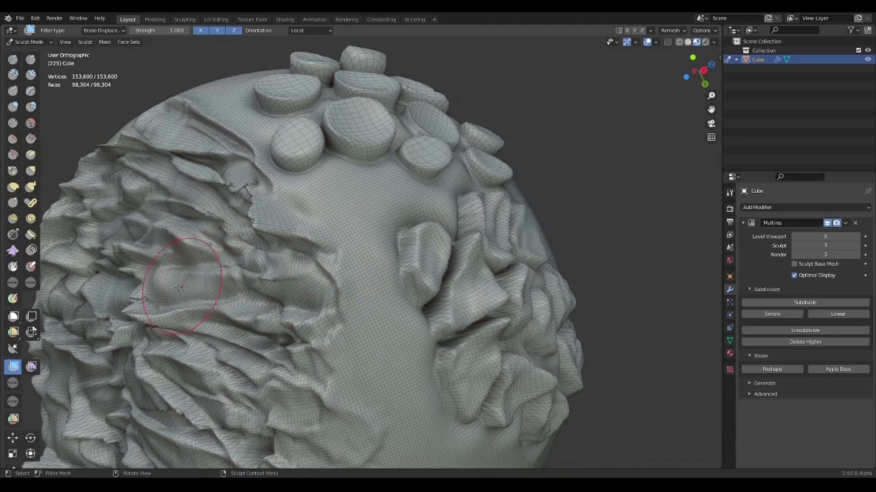
mouse_move(215, 288)
mouse_down()
mouse_move(520, 271)
mouse_move(323, 268)
mouse_up()
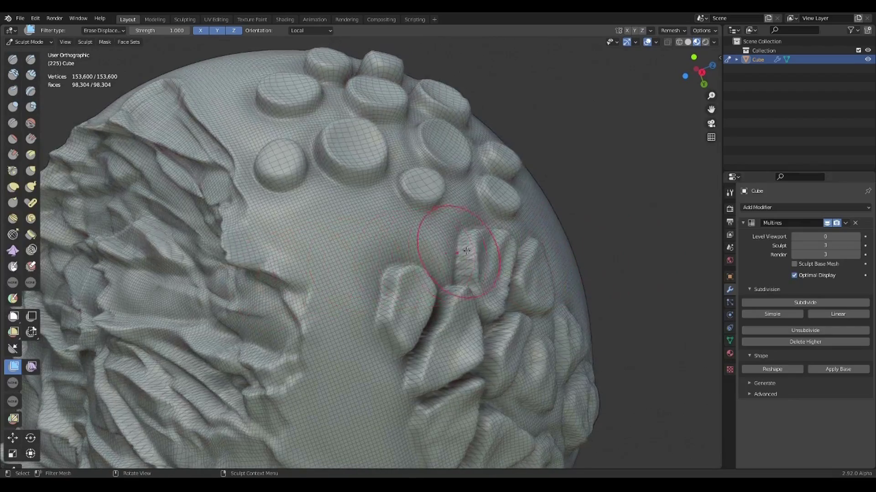
drag(534, 243, 174, 273)
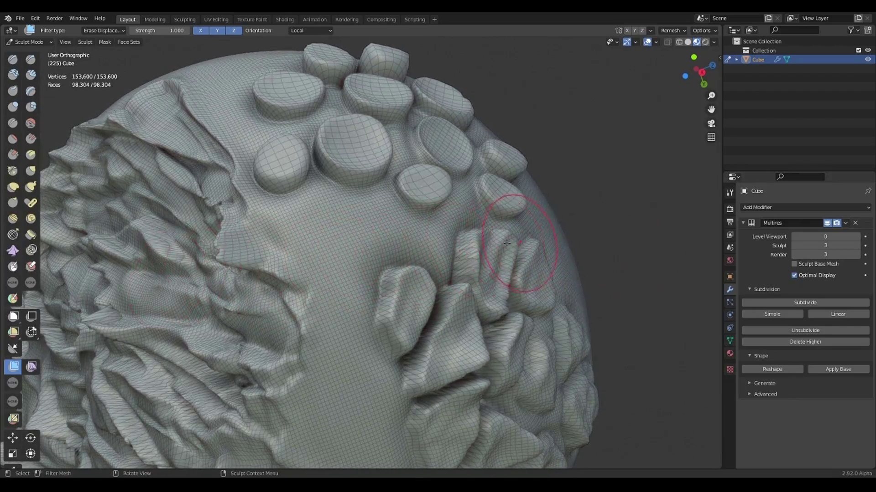
drag(531, 244, 237, 276)
middle_drag(238, 276, 293, 274)
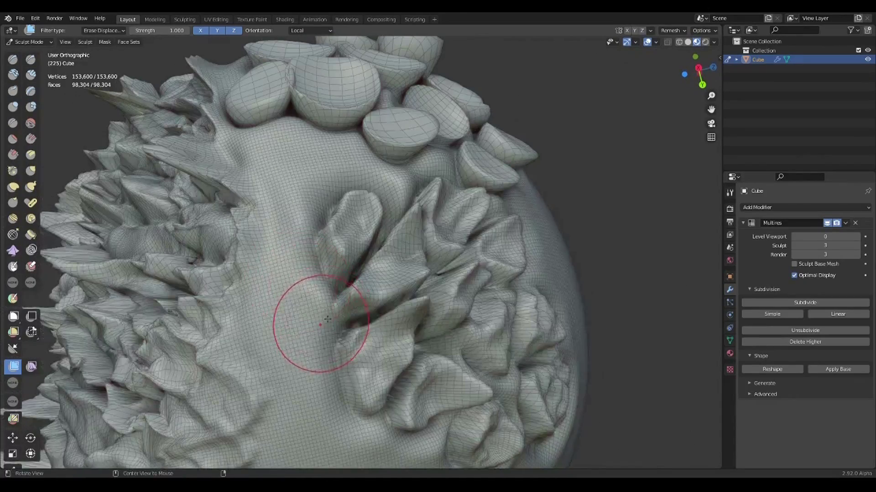
drag(318, 329, 665, 292)
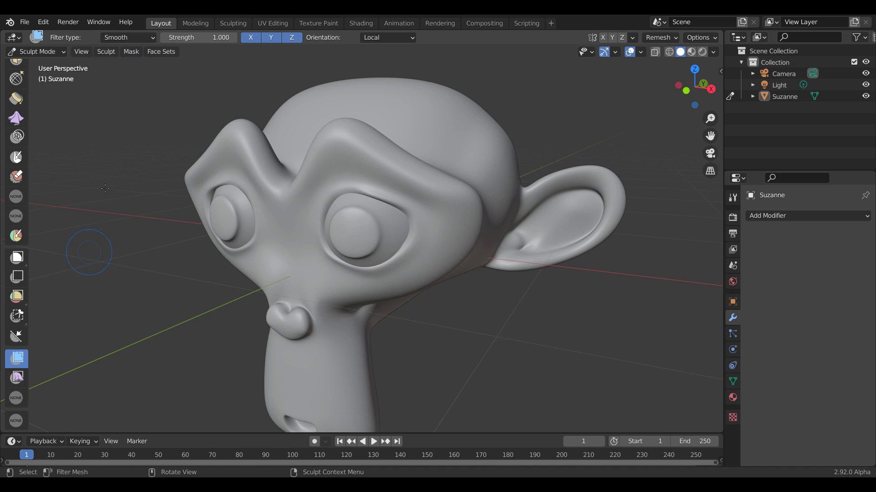
Activate the sculpt Paint brush for the Suzanne head and set its color to red
click(126, 38)
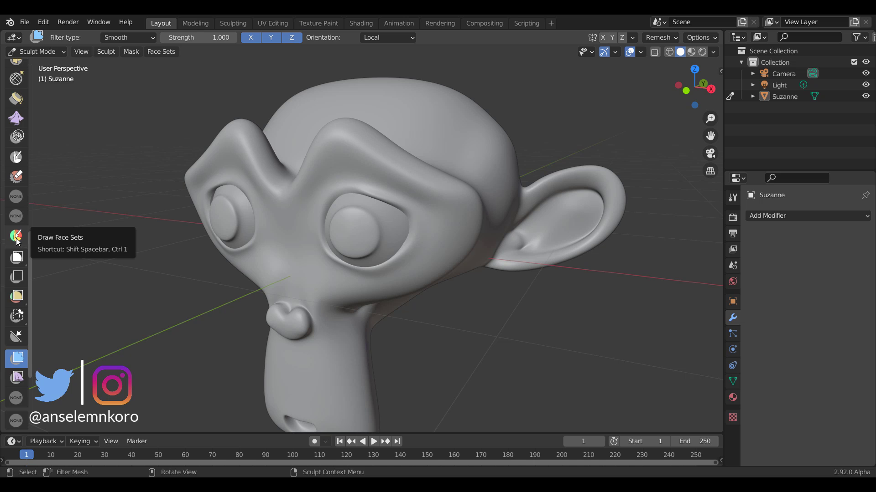
click(19, 201)
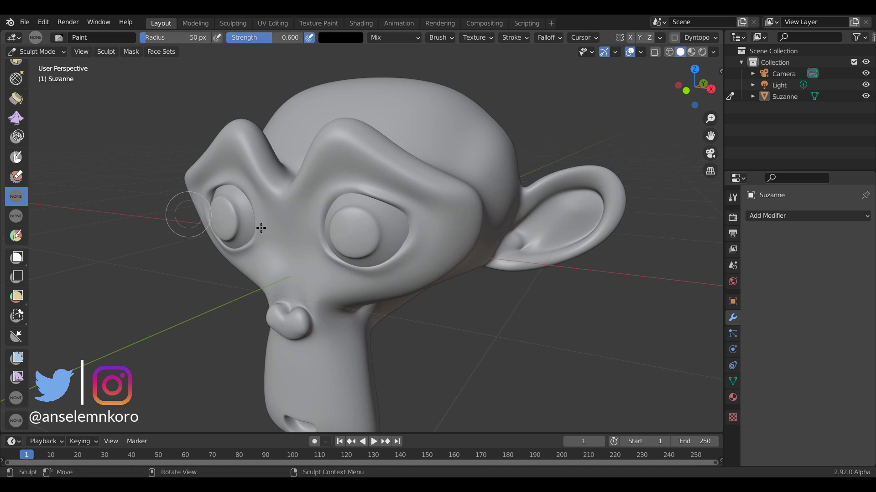
middle_drag(439, 270, 386, 133)
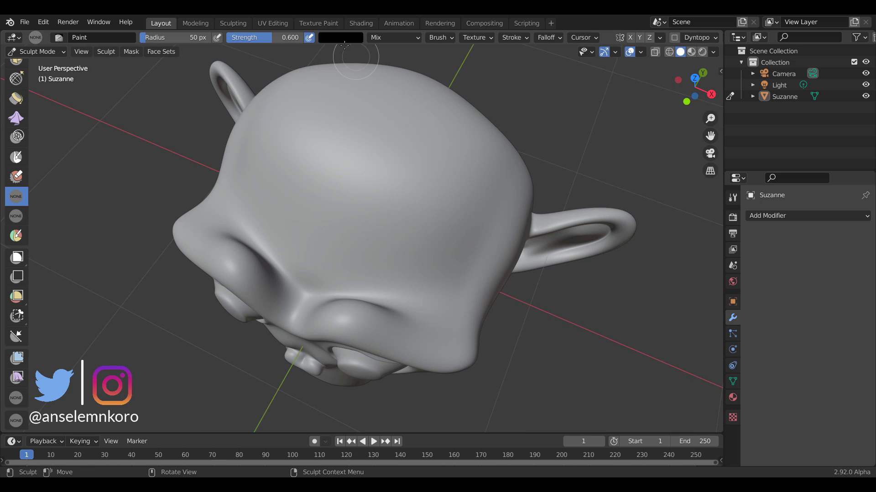
click(340, 38)
drag(416, 91, 416, 50)
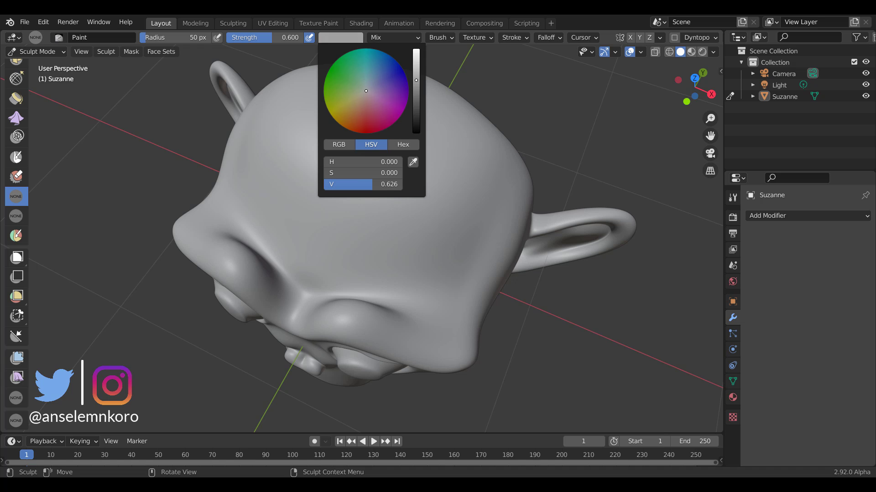
drag(372, 97, 361, 193)
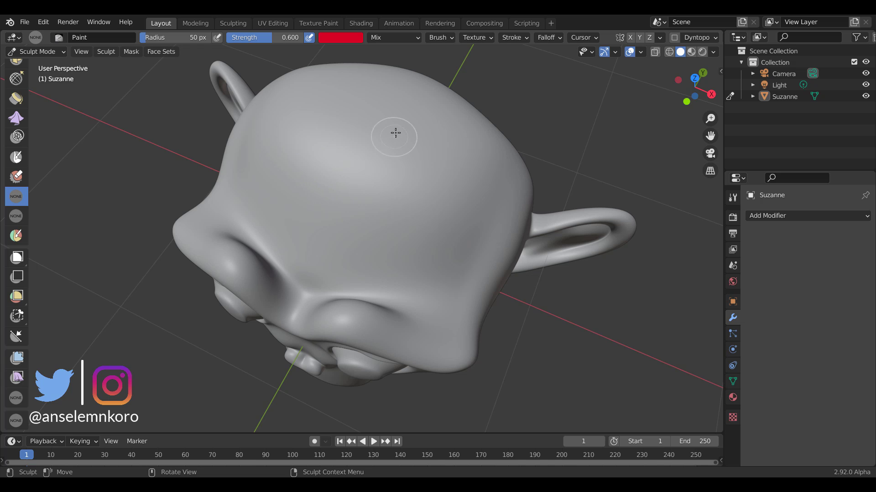
Set the viewport shading color to Vertex and paint a red patch on top of Suzanne's head
drag(337, 172, 354, 149)
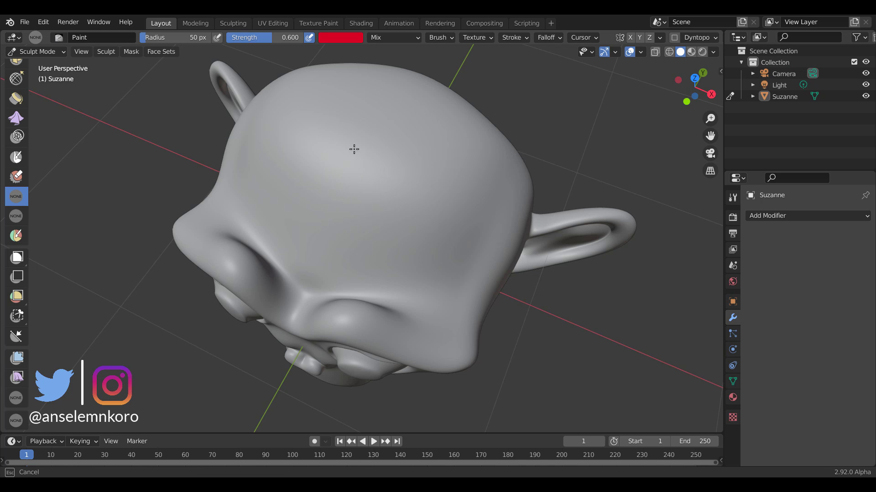
drag(406, 231, 718, 68)
click(713, 52)
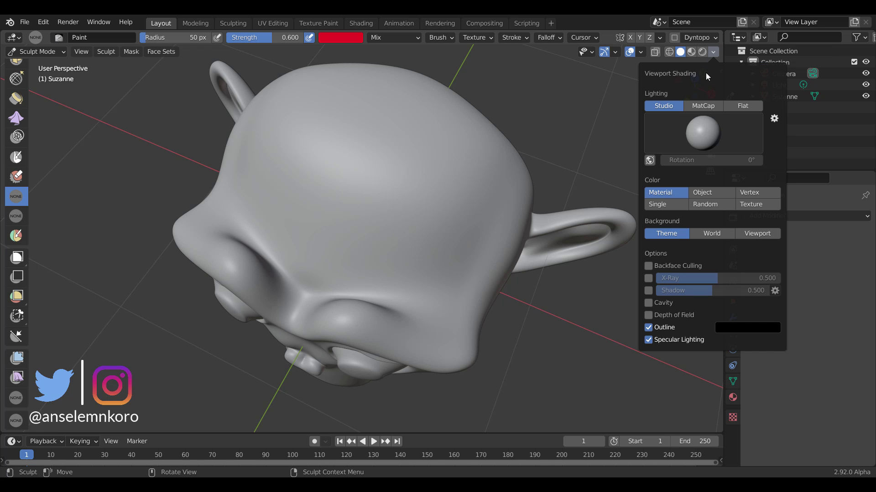
click(755, 192)
mouse_move(345, 205)
mouse_down()
mouse_move(319, 178)
mouse_move(333, 135)
mouse_move(392, 197)
mouse_move(314, 224)
mouse_move(374, 248)
mouse_move(390, 196)
mouse_move(413, 233)
mouse_up()
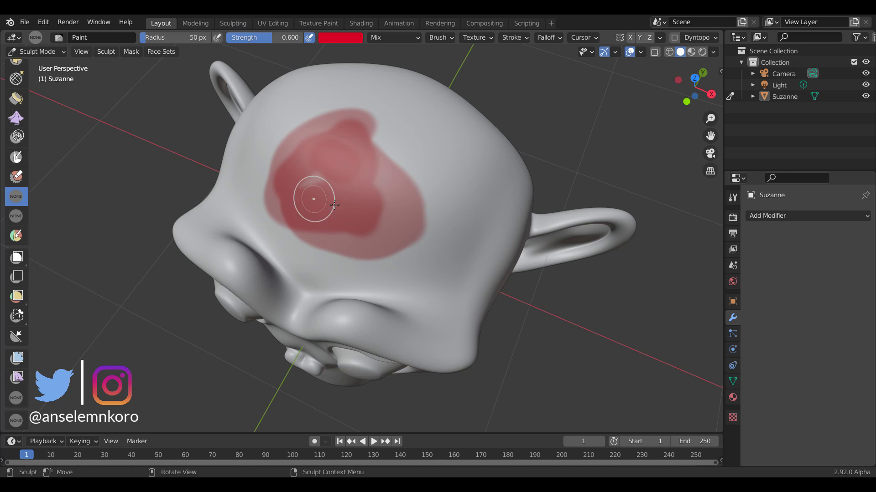
Set the Paint brush's secondary color to green in the tool's brush settings
click(732, 198)
scroll(766, 348, down, 4)
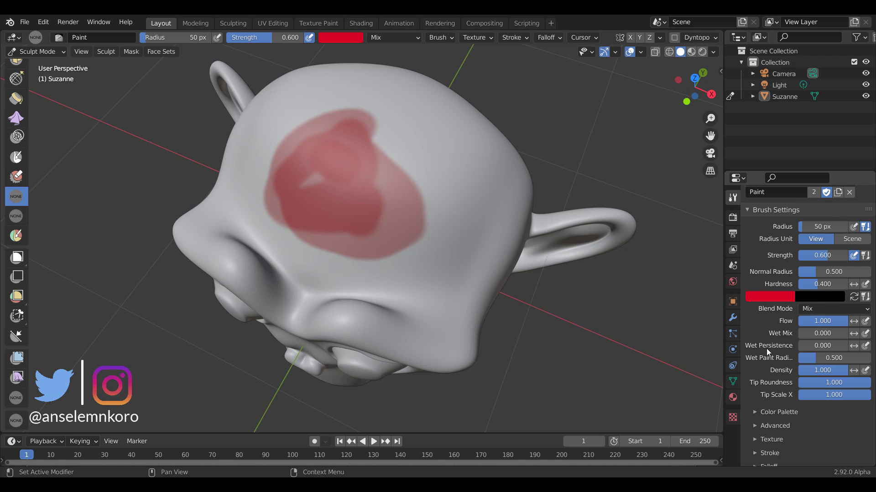
scroll(767, 348, down, 2)
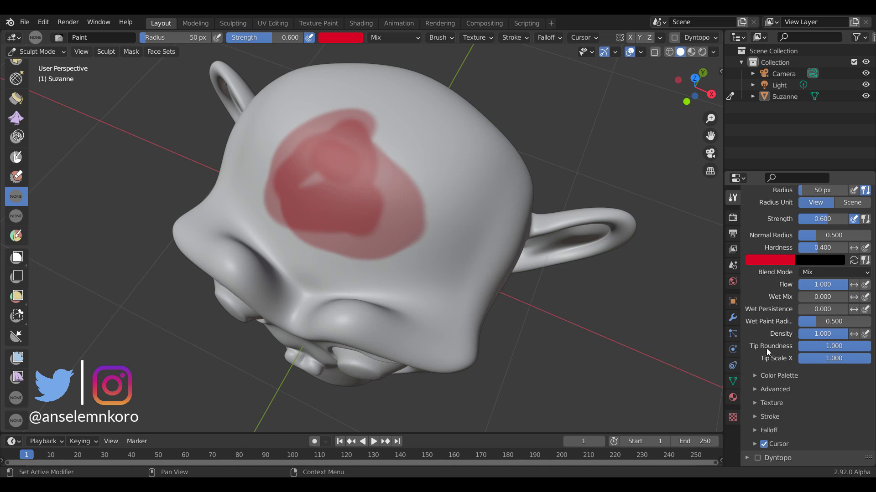
click(826, 259)
drag(836, 158, 836, 112)
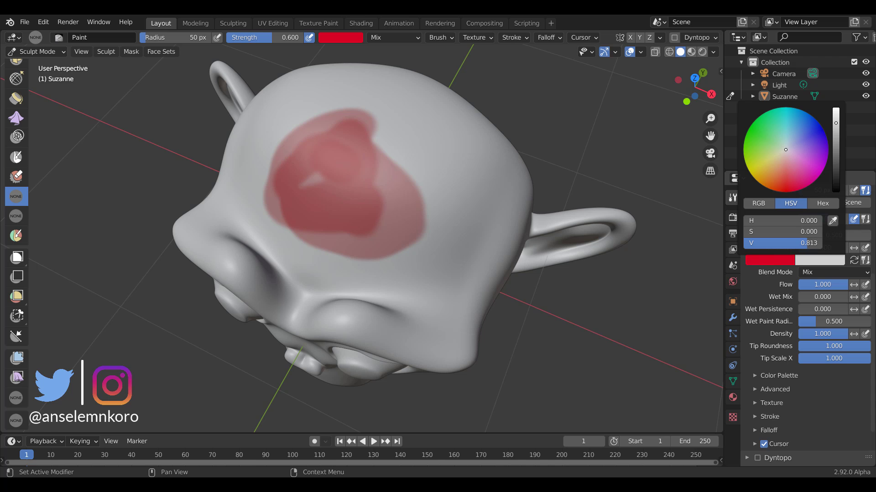
click(806, 185)
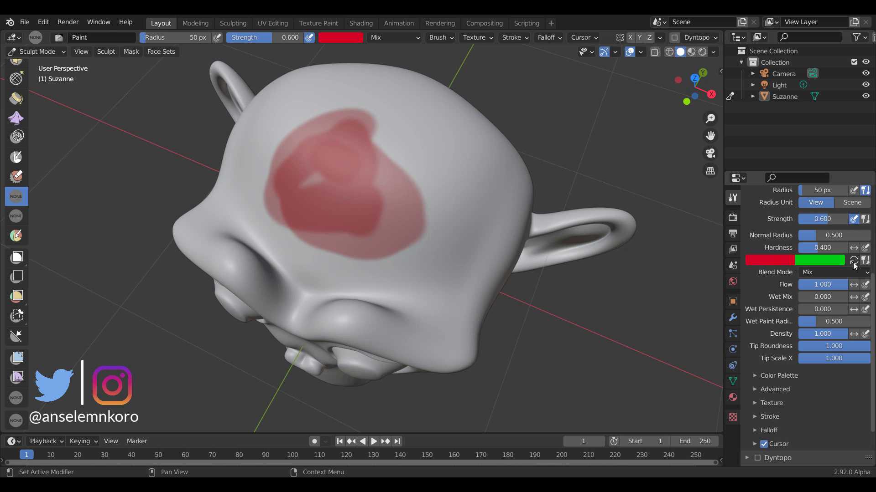
Swap the brush's two colors repeatedly until green is primary, and paint a green patch over the red area's edge
click(855, 264)
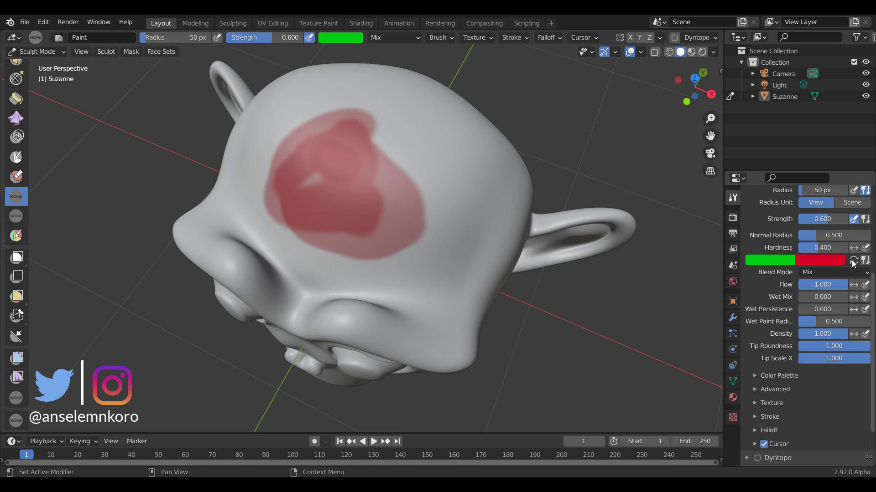
click(855, 263)
click(855, 263)
click(855, 263)
click(855, 264)
click(855, 263)
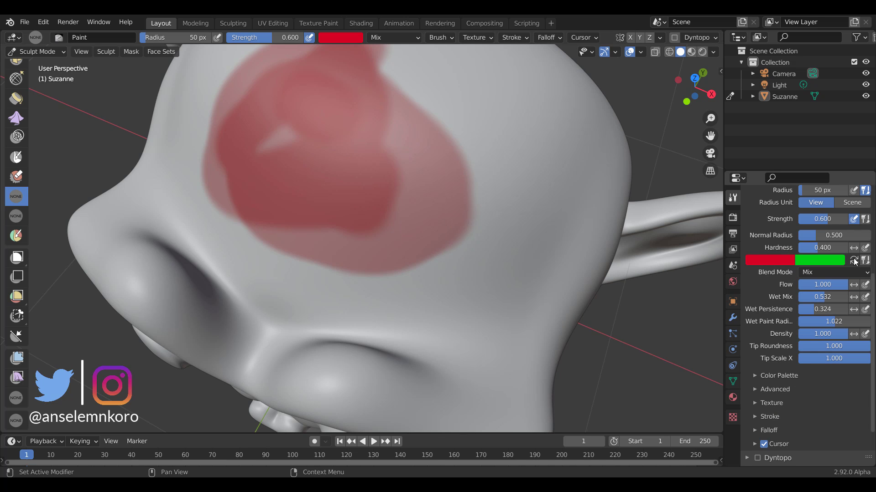
click(855, 263)
mouse_move(402, 260)
mouse_down()
mouse_move(434, 238)
mouse_move(449, 208)
mouse_up()
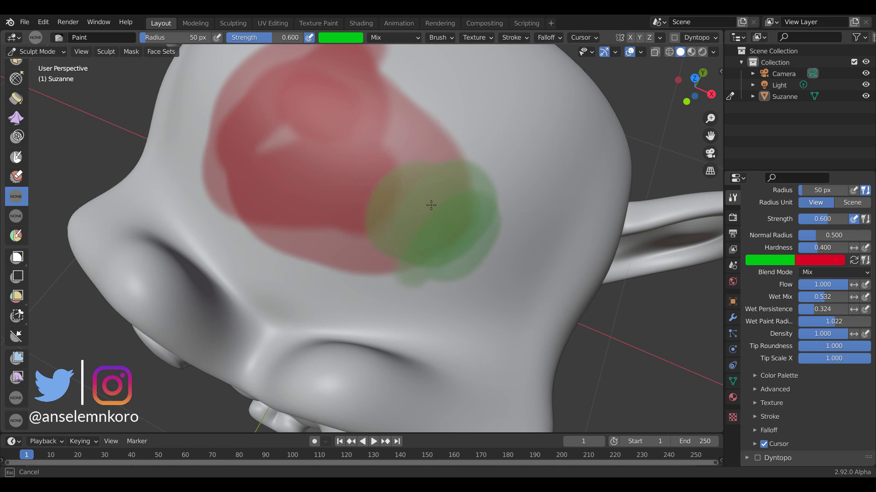
Set the primary brush color to blue, paint over the middle of the red area, and inspect the color blending from other angles
scroll(449, 208, down, 4)
click(762, 262)
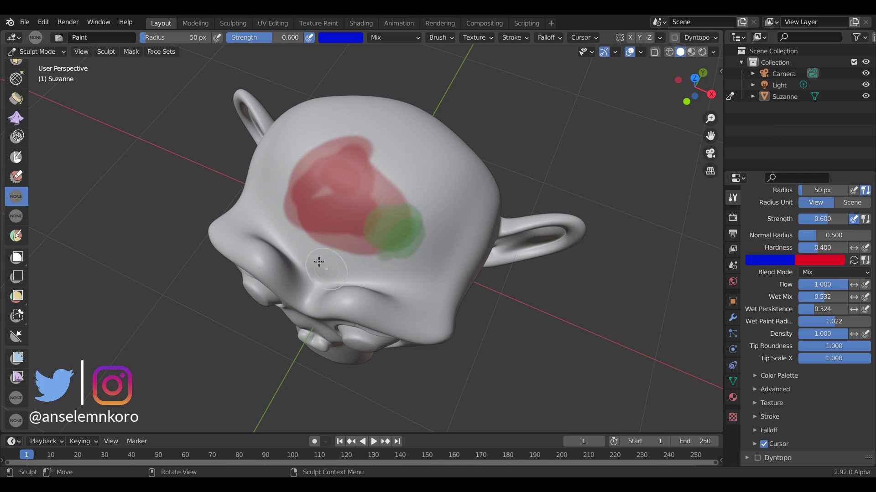
scroll(377, 201, up, 3)
drag(347, 200, 377, 201)
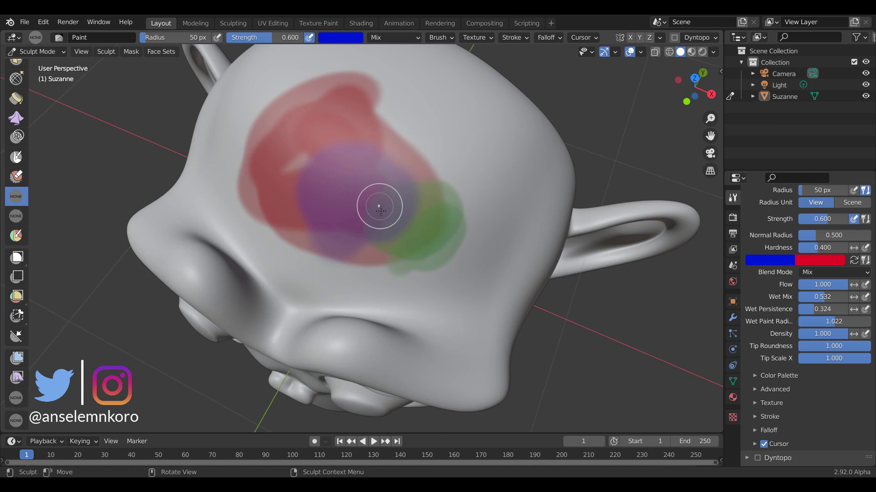
middle_drag(377, 201, 368, 231)
scroll(387, 280, up, 3)
middle_drag(387, 280, 567, 190)
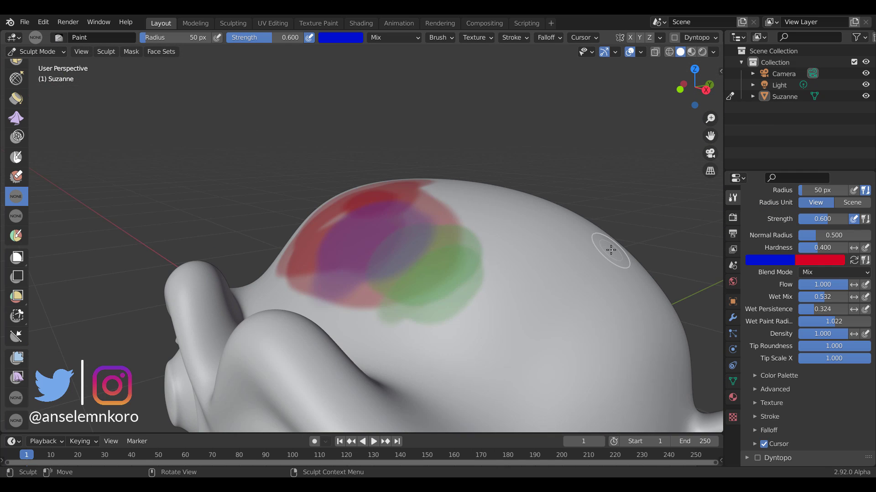
middle_drag(612, 254, 404, 287)
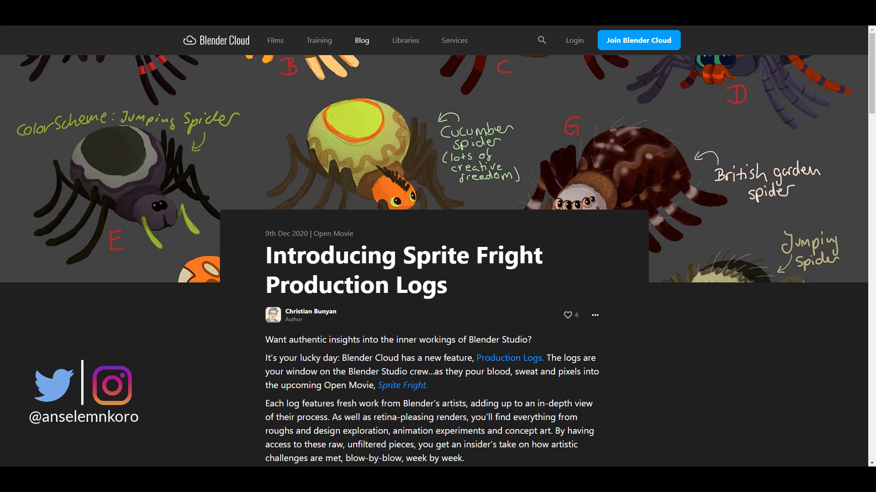
Look through the Blender Cloud blog article on the Sprite Fright Production Logs and its artwork examples
scroll(398, 272, down, 3)
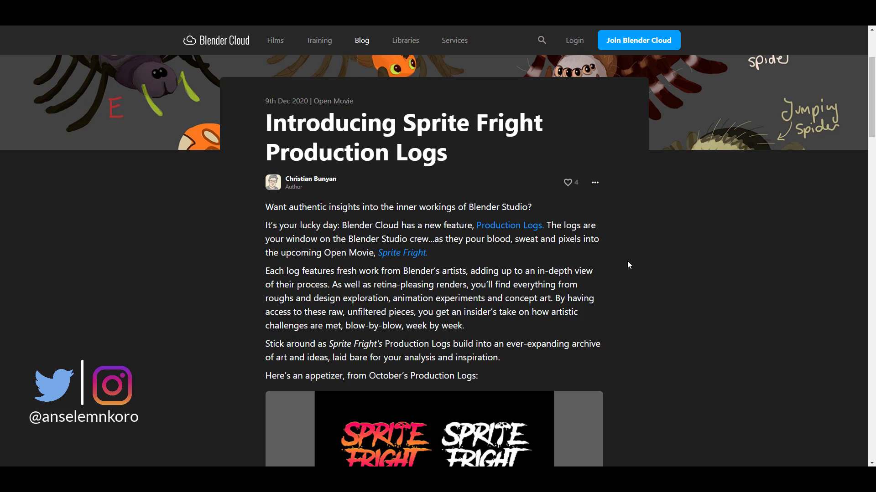
scroll(628, 264, down, 5)
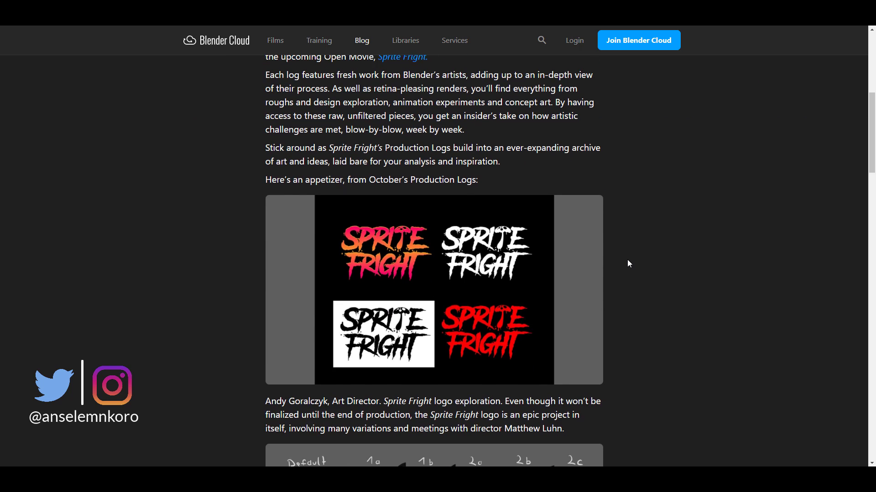
scroll(627, 263, up, 6)
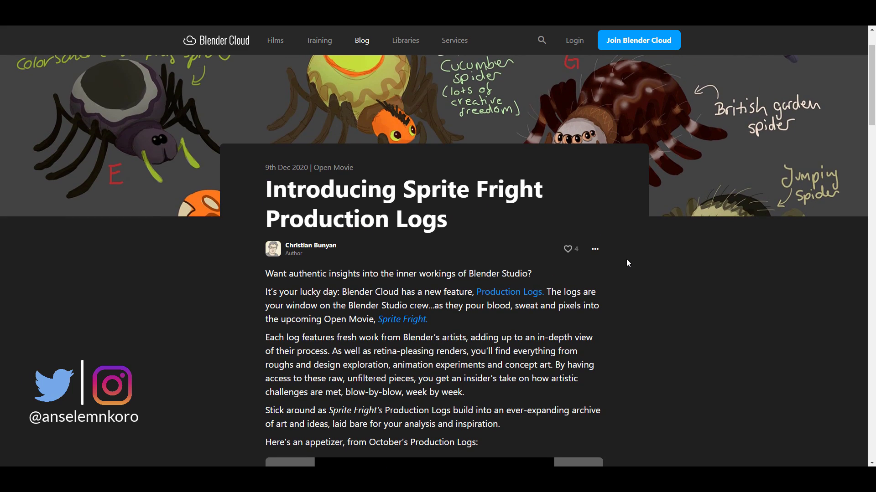
scroll(627, 263, down, 15)
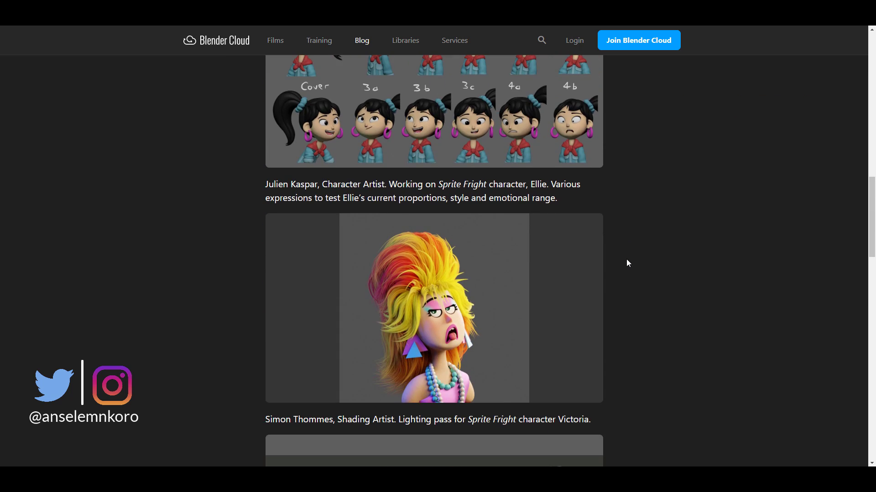
scroll(628, 263, down, 8)
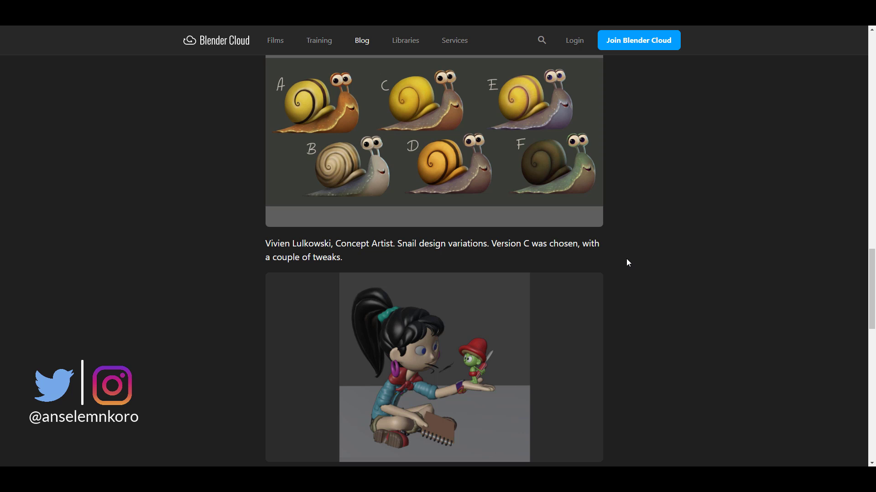
Examine the remaining Sprite Fright Production Logs examples, including a short playback of the particle hair-rigging video, through the end of the article
scroll(626, 259, up, 3)
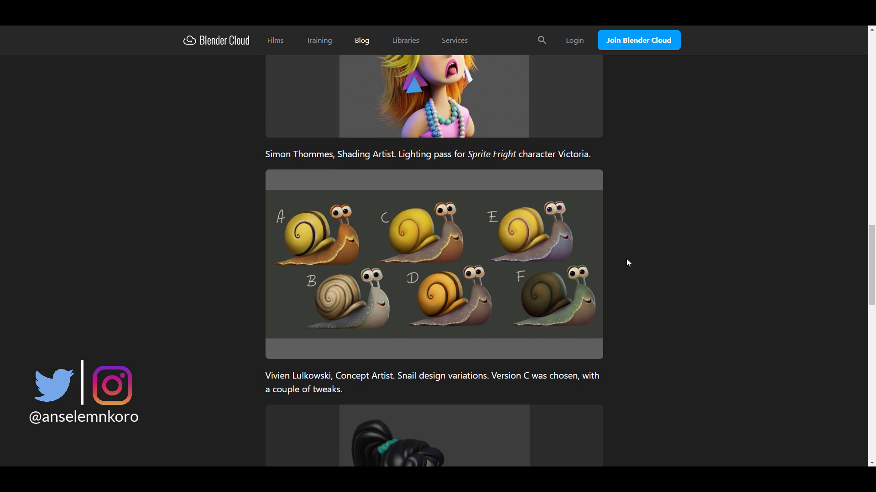
scroll(626, 263, down, 11)
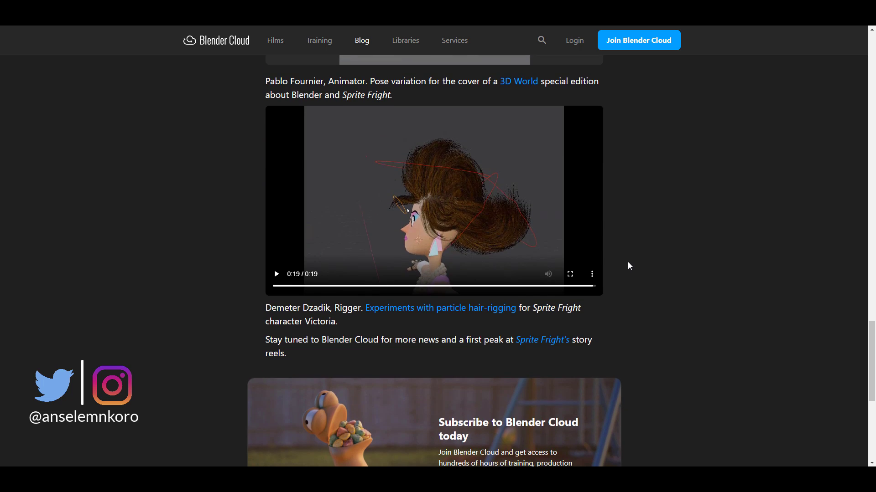
scroll(627, 263, up, 3)
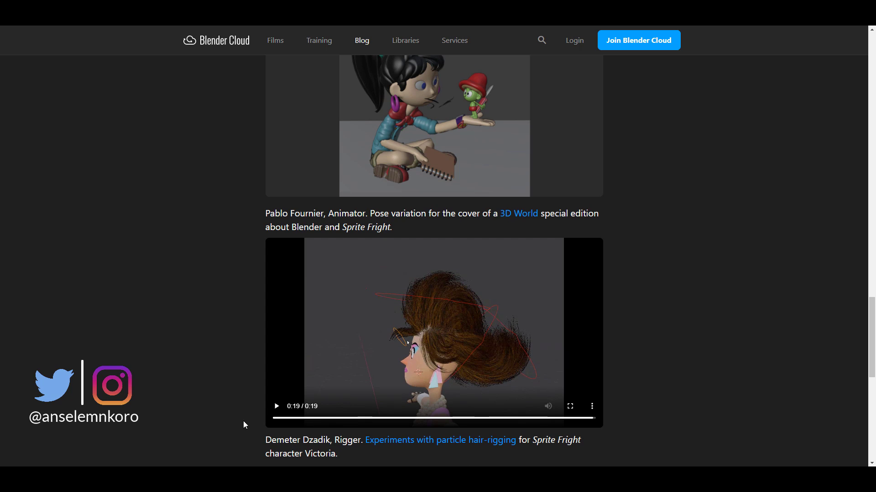
click(276, 407)
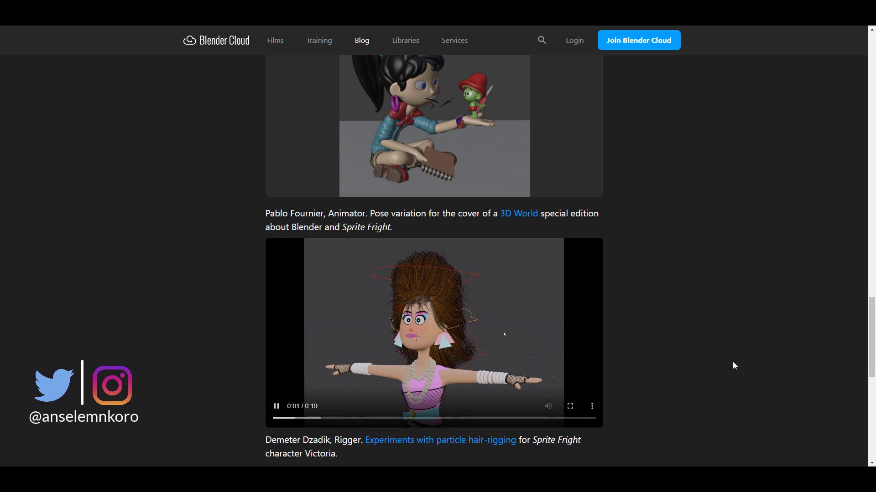
key(space)
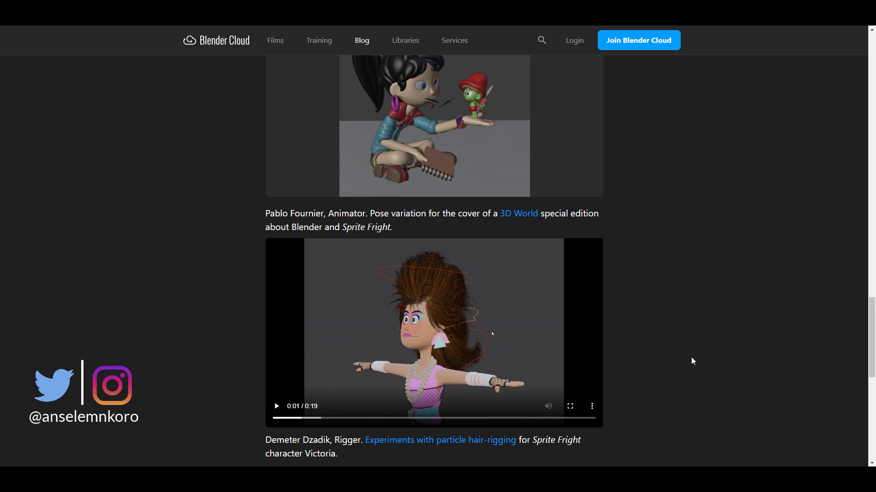
scroll(690, 357, down, 2)
scroll(668, 334, down, 4)
scroll(669, 337, down, 5)
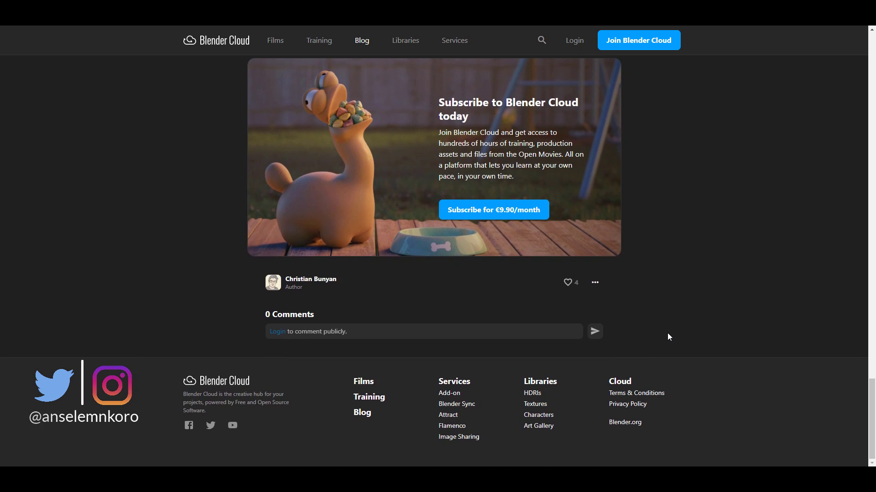
Look through the Blender Cloud blog article "Visit Blender World With 3D World", including the magazine cover and its contents description
scroll(667, 333, up, 15)
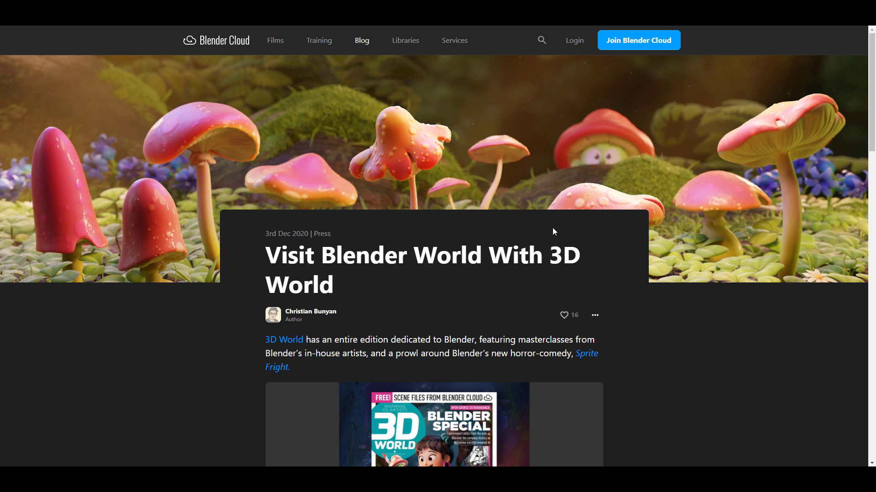
scroll(554, 232, down, 5)
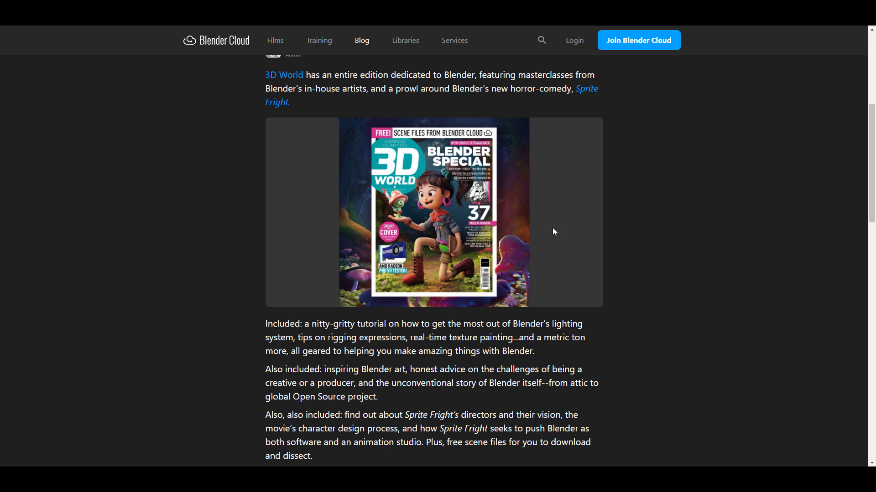
scroll(728, 127, down, 6)
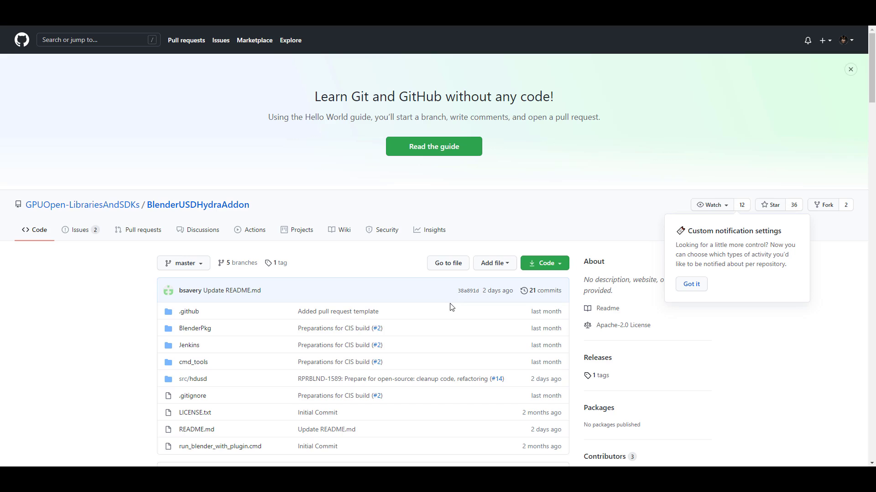
Read the README of the BlenderUSDHydraAddon GitHub repository, covering its features, render delegates, requirements and installation
scroll(423, 354, down, 4)
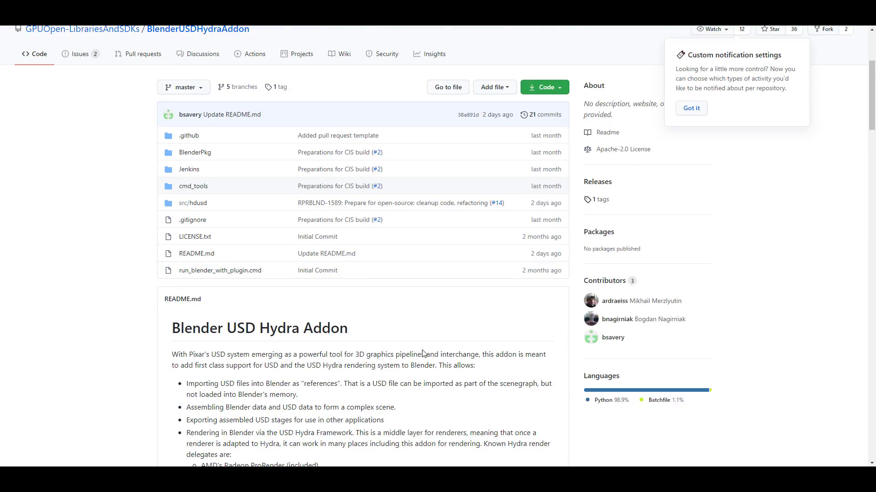
scroll(423, 353, down, 1)
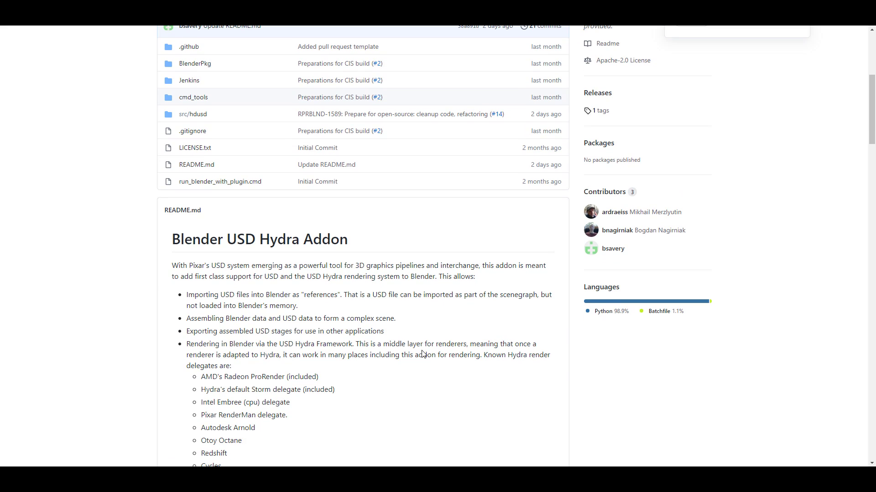
scroll(422, 353, down, 7)
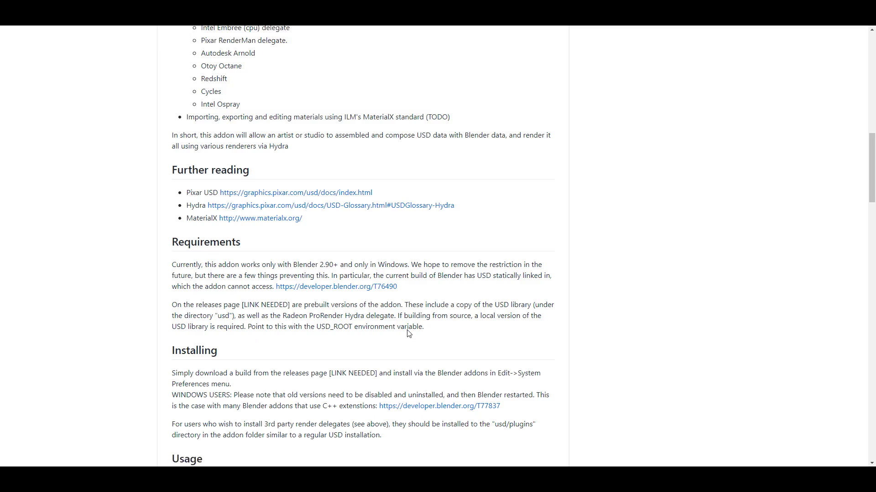
scroll(356, 283, down, 7)
scroll(357, 284, up, 20)
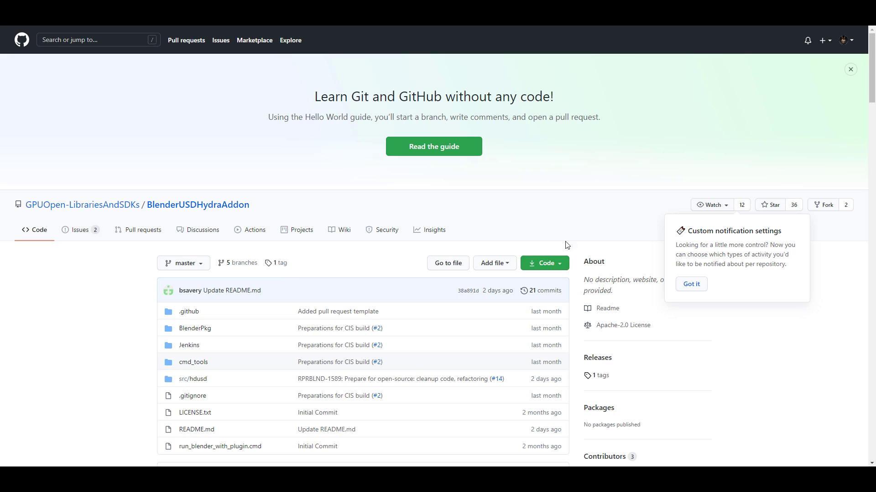
scroll(482, 303, down, 5)
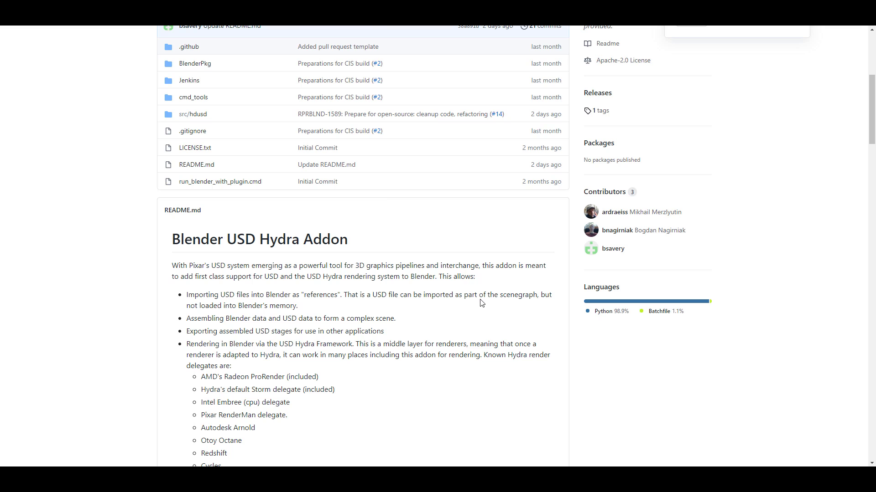
scroll(434, 291, down, 10)
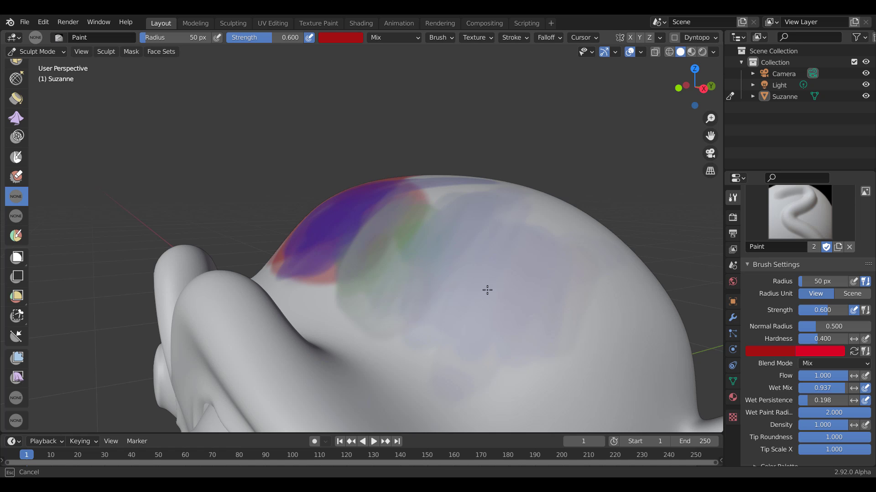
Paint over the purple patch on Suzanne's head, set the brush color to yellow, and paint across the red and purple areas
drag(370, 210, 336, 245)
mouse_move(543, 127)
middle_down()
mouse_move(583, 235)
mouse_move(539, 248)
middle_up()
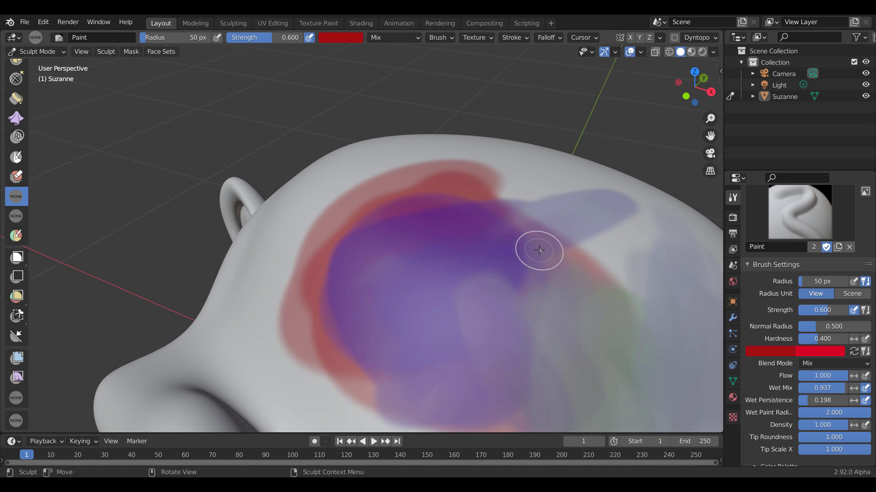
right_click(438, 207)
drag(437, 207, 393, 205)
mouse_move(449, 162)
mouse_down()
mouse_move(364, 242)
mouse_move(338, 299)
mouse_move(471, 218)
mouse_up()
right_click(471, 217)
drag(461, 167, 457, 172)
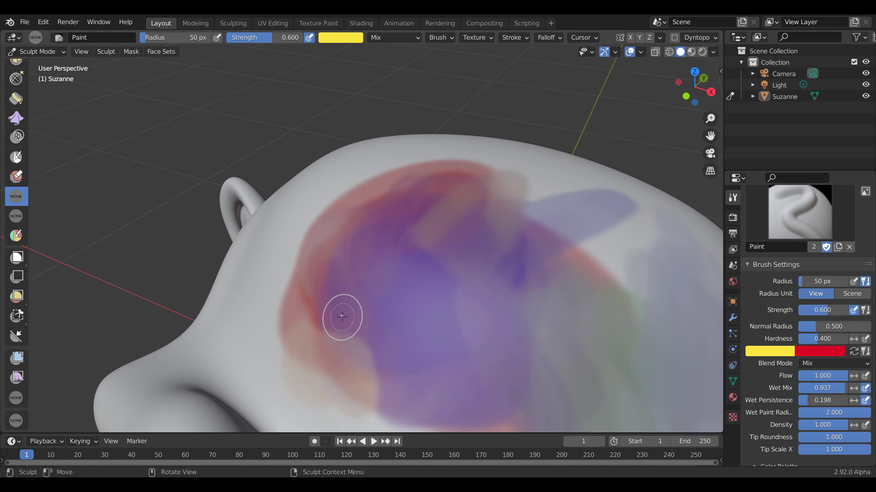
Set the Paint brush color to blue and blend it over the painted areas on Suzanne's head
right_click(369, 221)
click(345, 191)
right_click(298, 237)
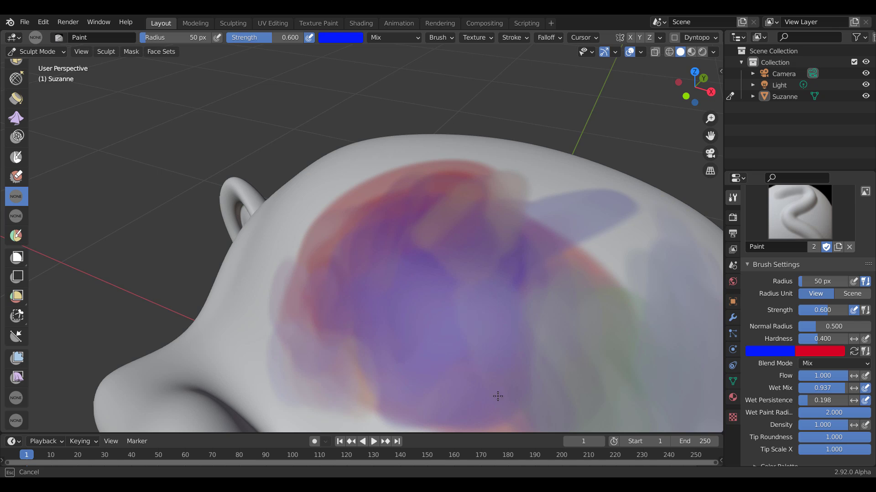
mouse_move(543, 328)
mouse_down()
mouse_move(569, 261)
mouse_move(438, 228)
mouse_up()
Enlarge the brush radius to 163 px and paint broad blue strokes over the upper part of the red and purple area
key(f)
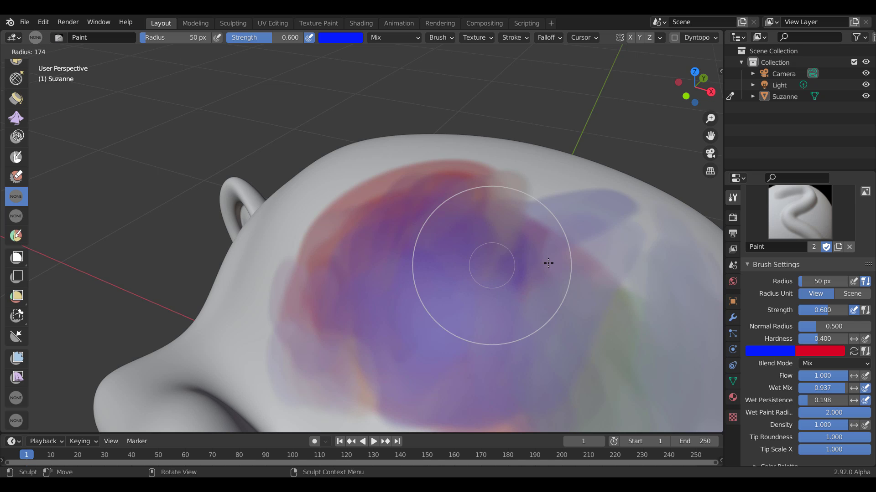
click(559, 264)
mouse_move(430, 196)
mouse_down()
mouse_move(413, 199)
mouse_move(342, 171)
mouse_up()
Set the brush strength to 1.000 and open the brush's context color settings in the viewport
key(shift+f)
click(395, 193)
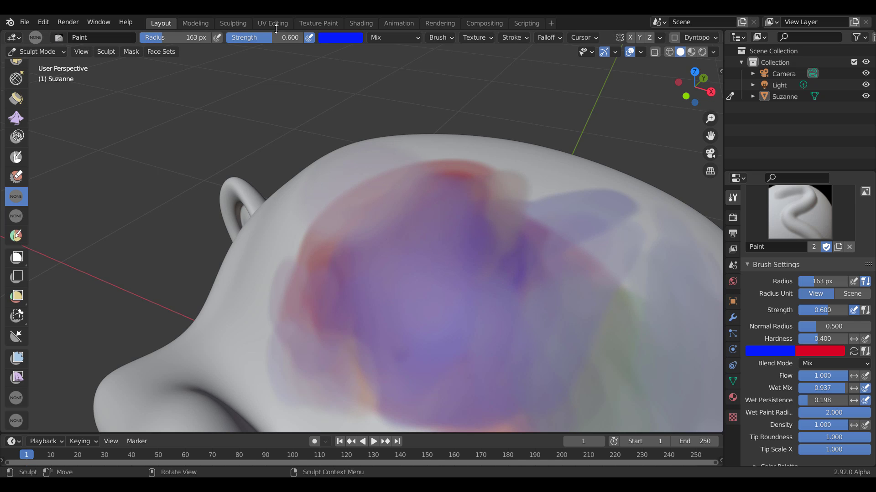
right_click(389, 209)
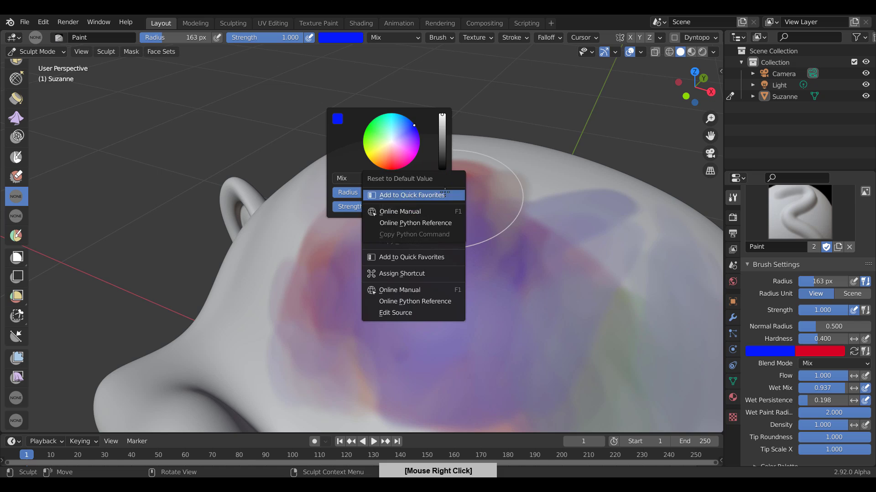